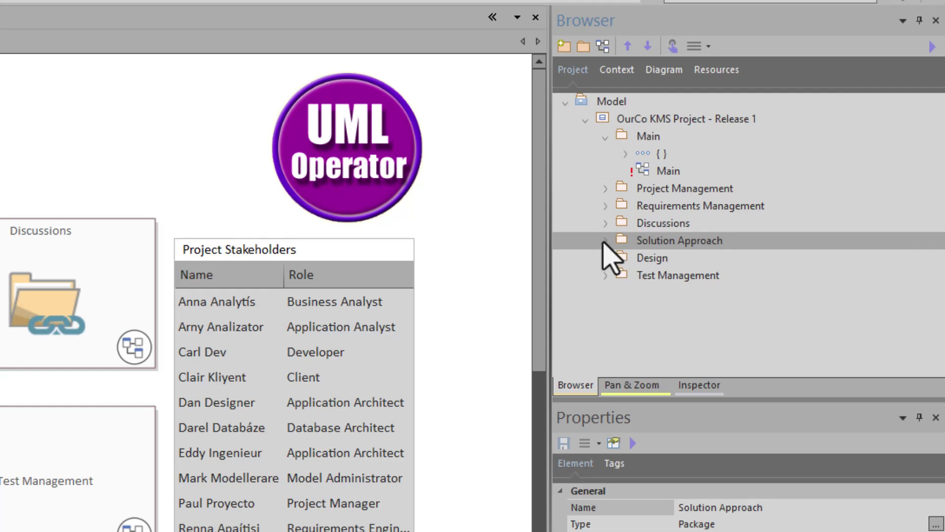
- Open the Solution Approach diagram and add a Solution Analysis package with a Class diagram inside the Solution Approach package
left_click(605, 240)
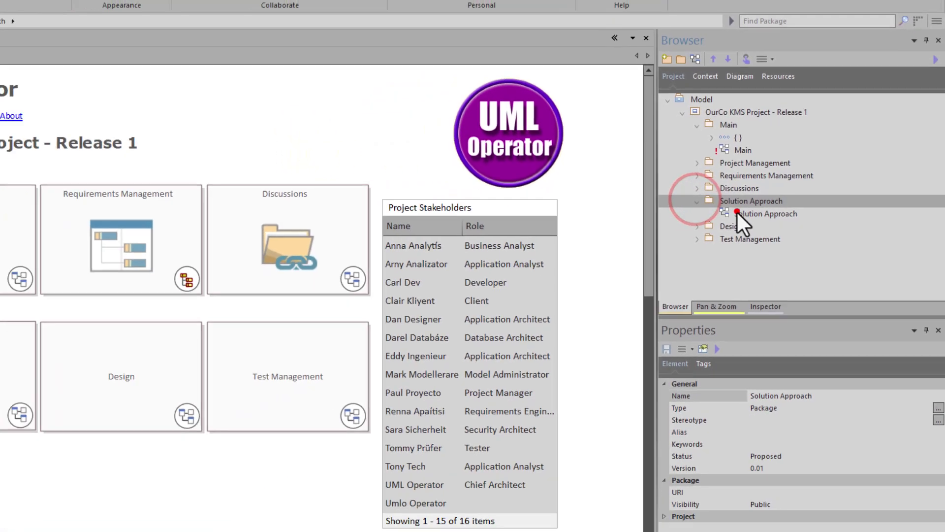
double_click(659, 257)
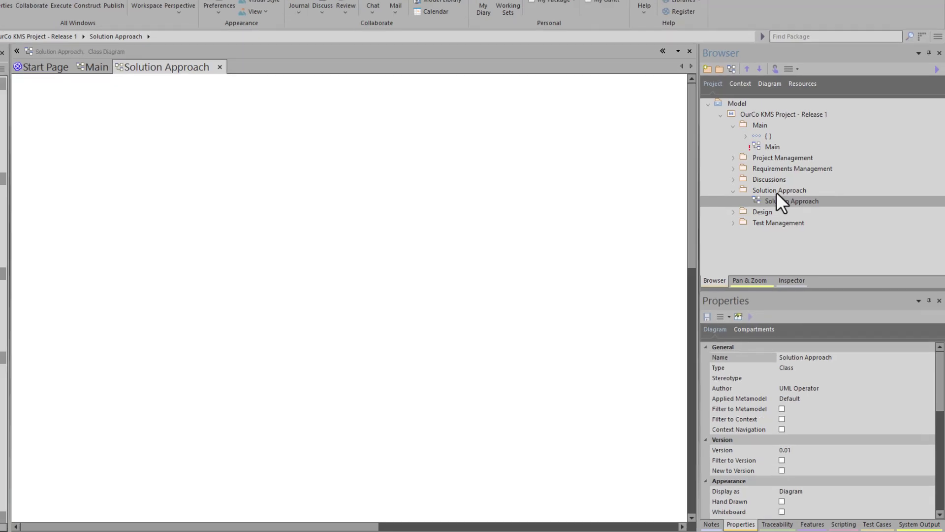
left_click(760, 187)
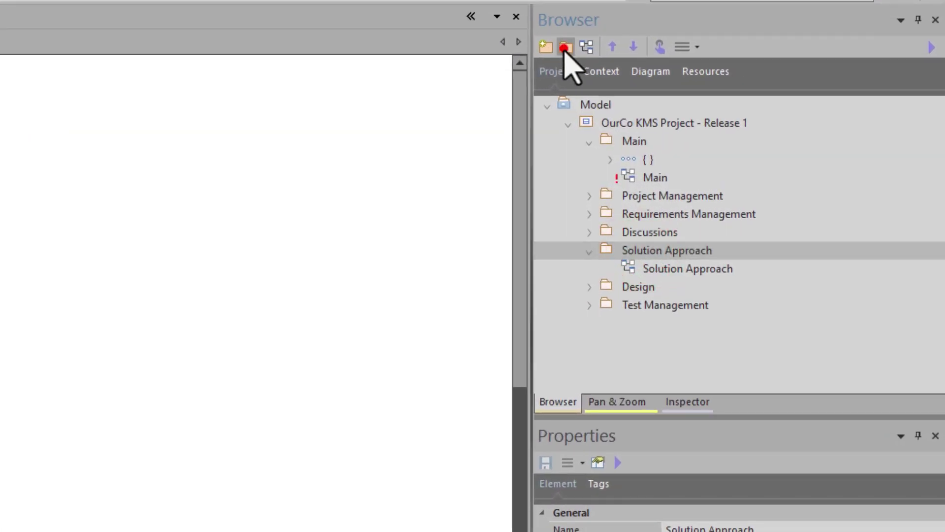
left_click(567, 48)
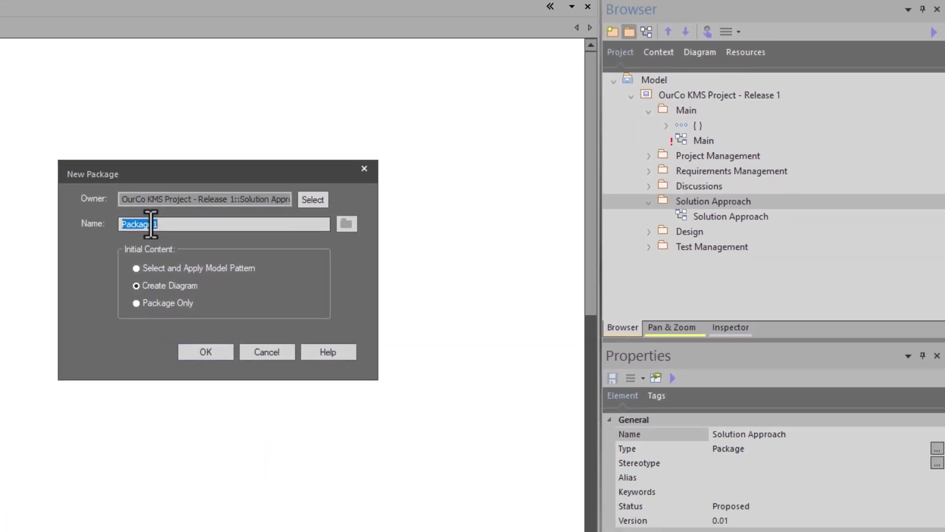
type("Solution Analysis")
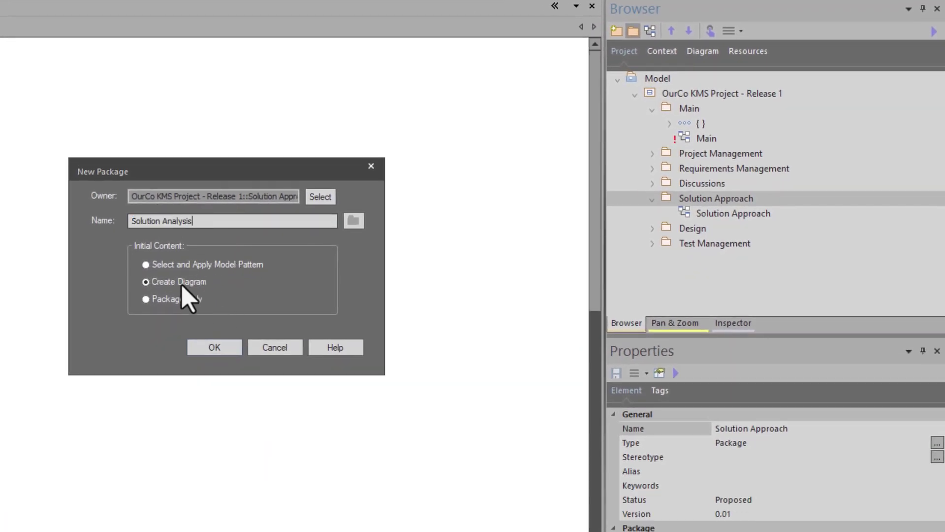
left_click(213, 347)
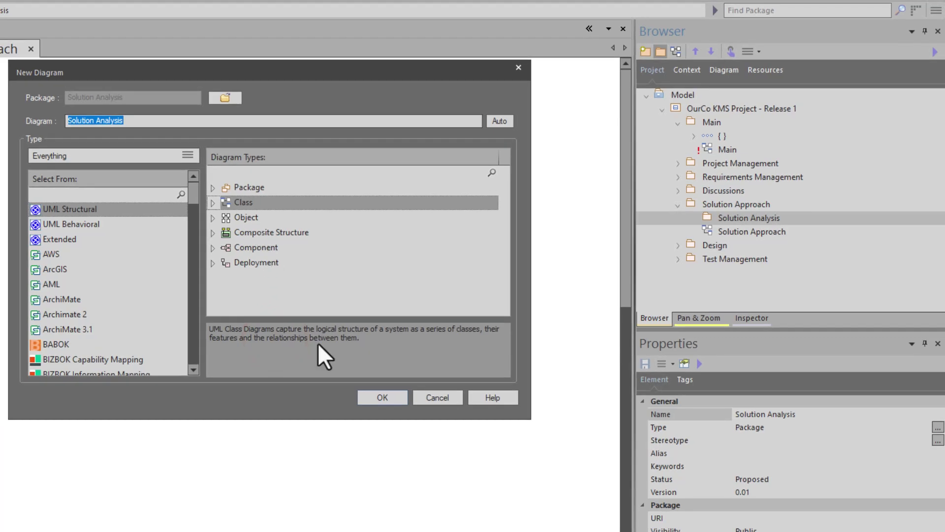
left_click(378, 398)
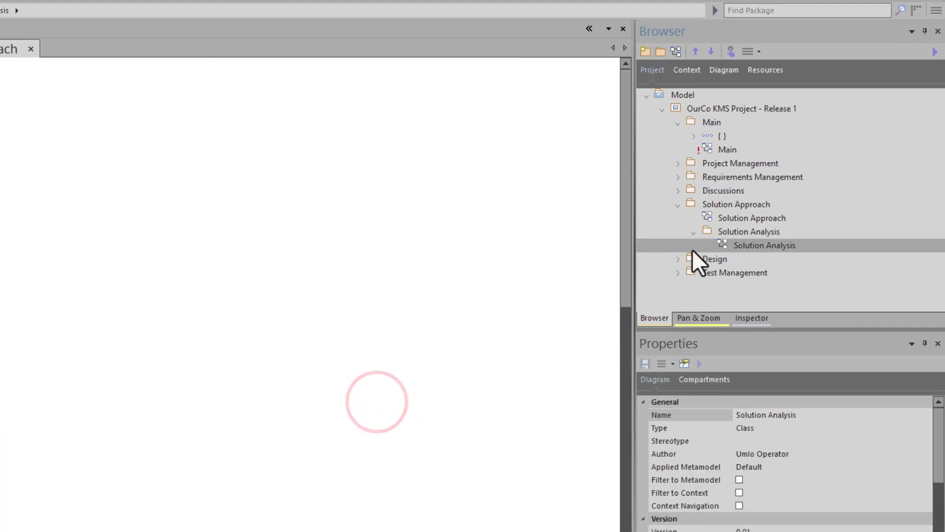
- Add a Scope to Solution package with a Class diagram of the same name inside the Solution Approach package
left_click(712, 205)
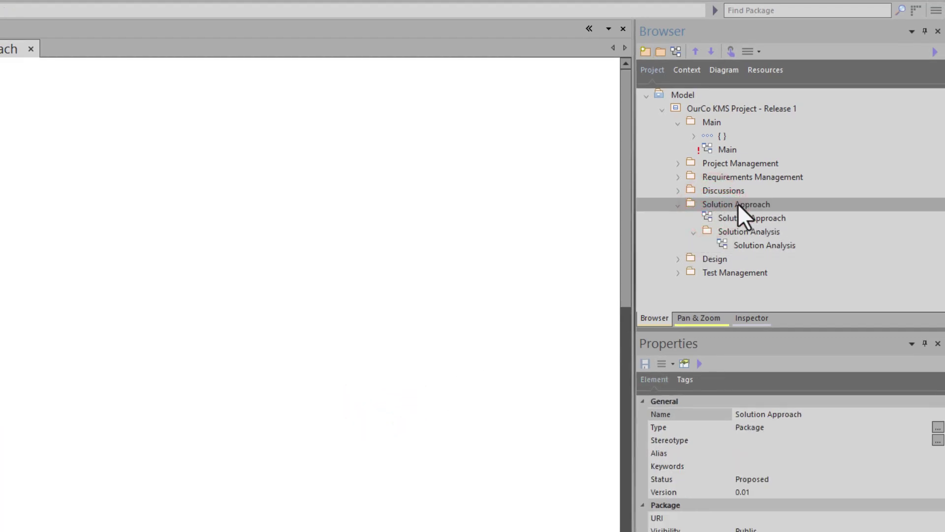
left_click(694, 233)
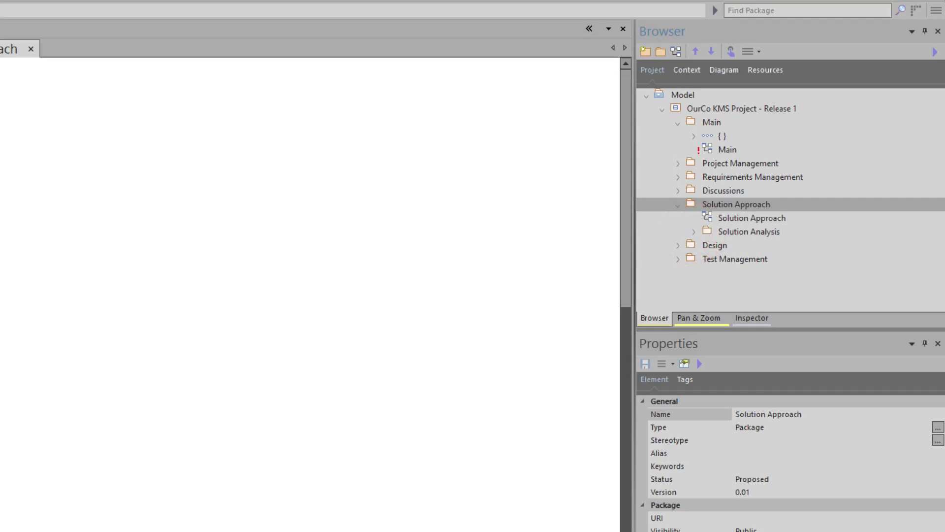
left_click(758, 204)
left_click(661, 53)
type("Scope to Solution")
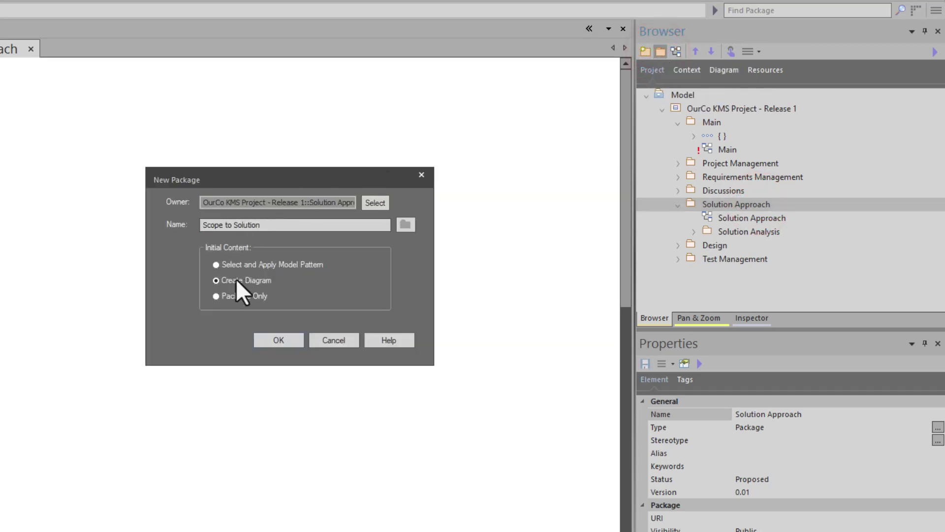
left_click(280, 341)
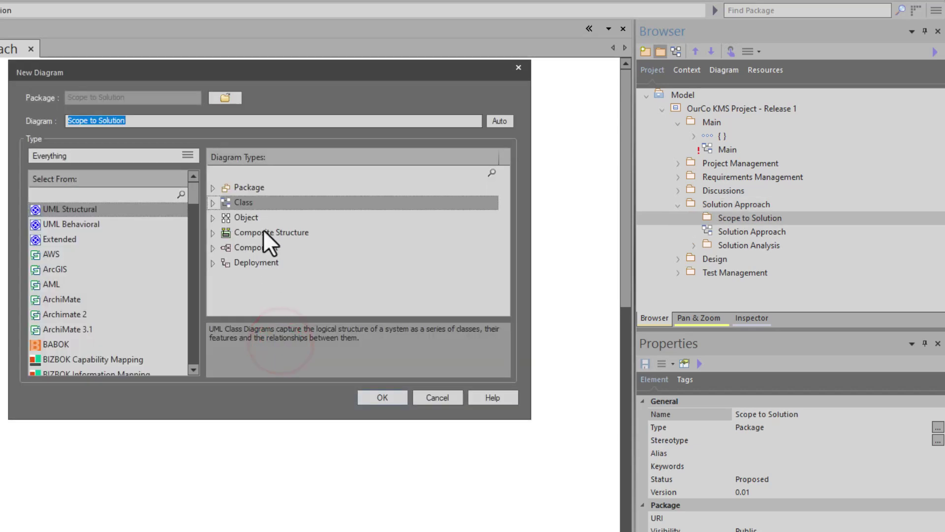
left_click(380, 396)
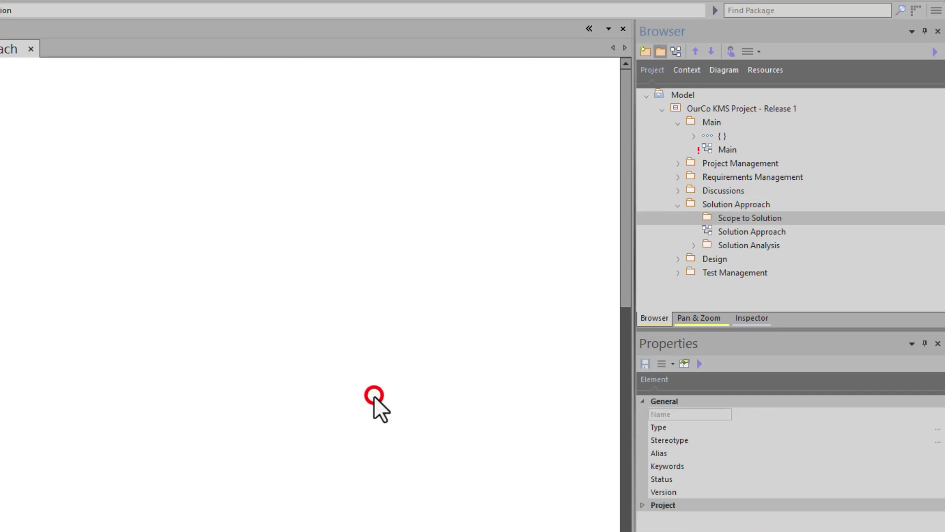
left_click(694, 232)
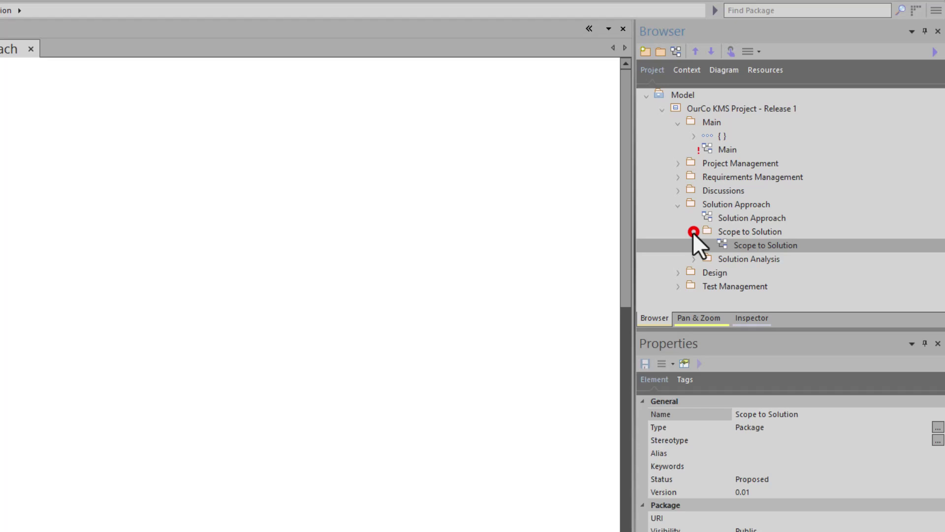
- Create a package named Solution Documents (Reports) under Solution Approach, with an initial diagram
left_click(713, 204)
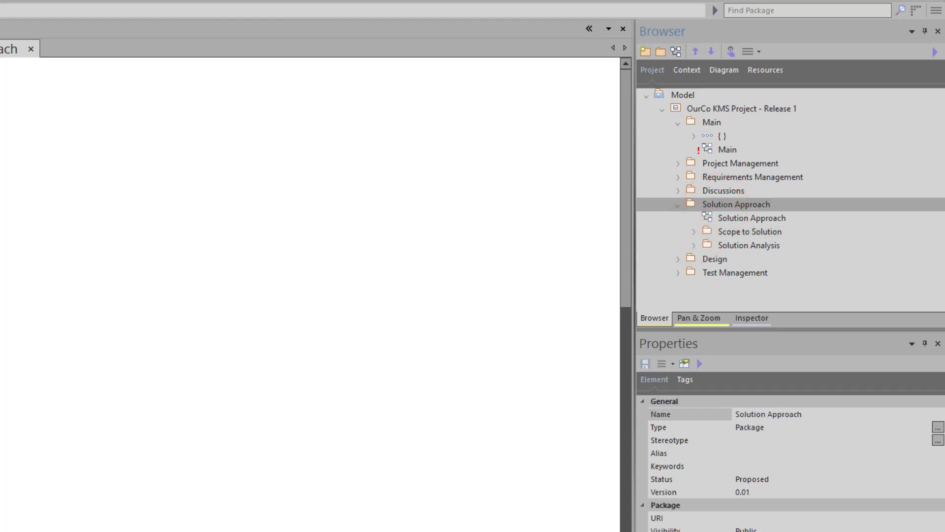
left_click(758, 207)
left_click(660, 51)
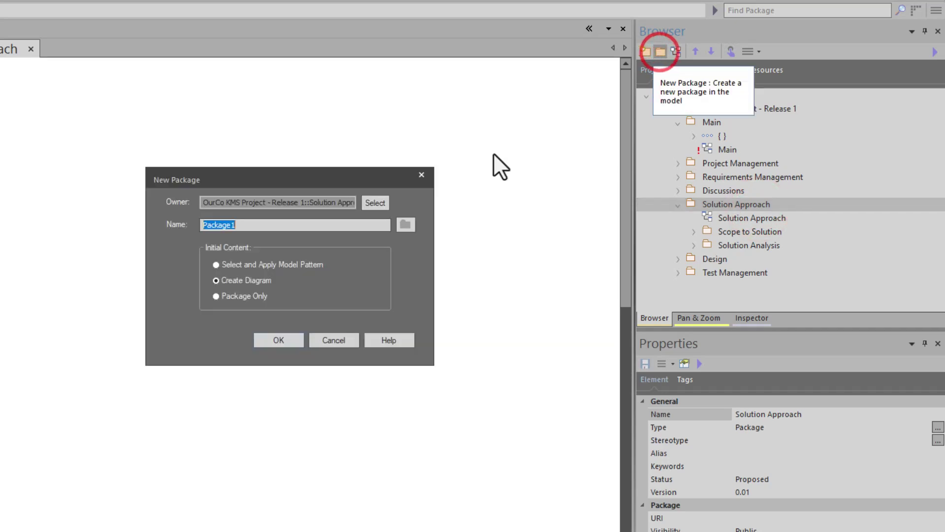
type("Solution Documents (Reports)")
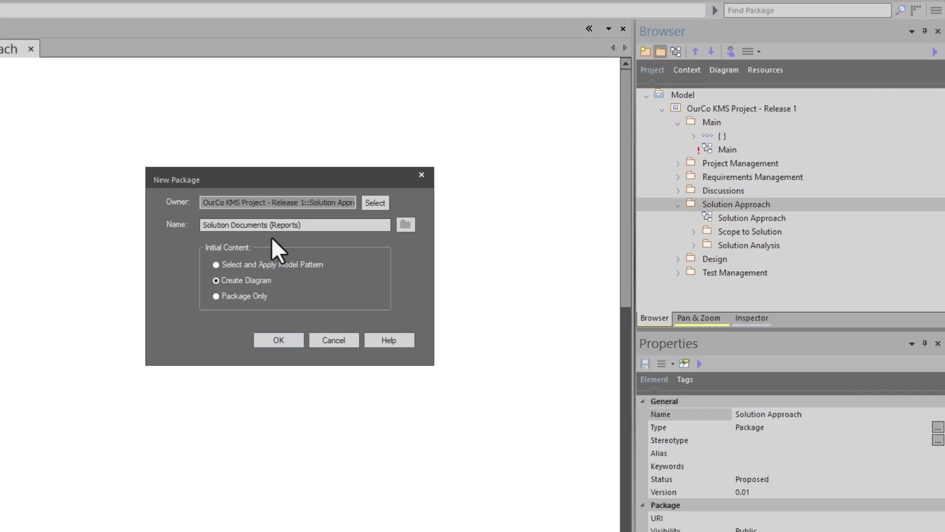
left_click(269, 338)
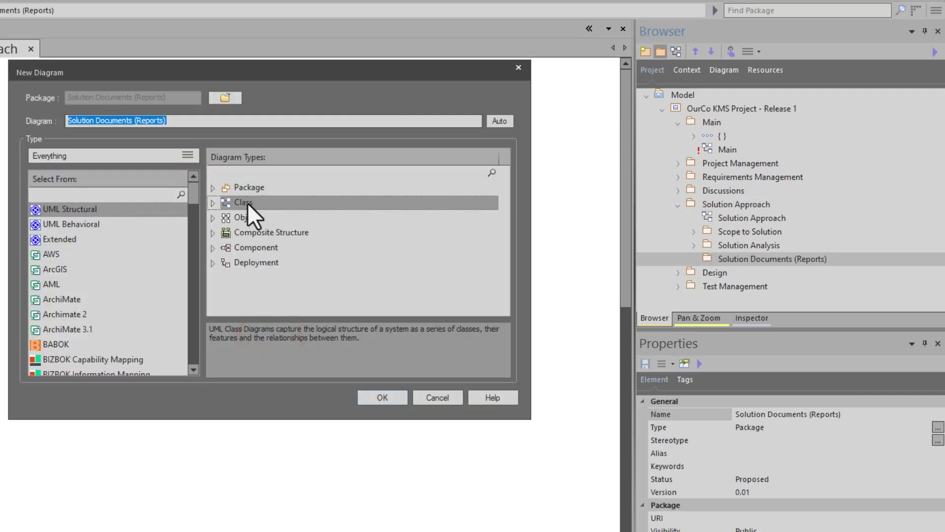
left_click(48, 239)
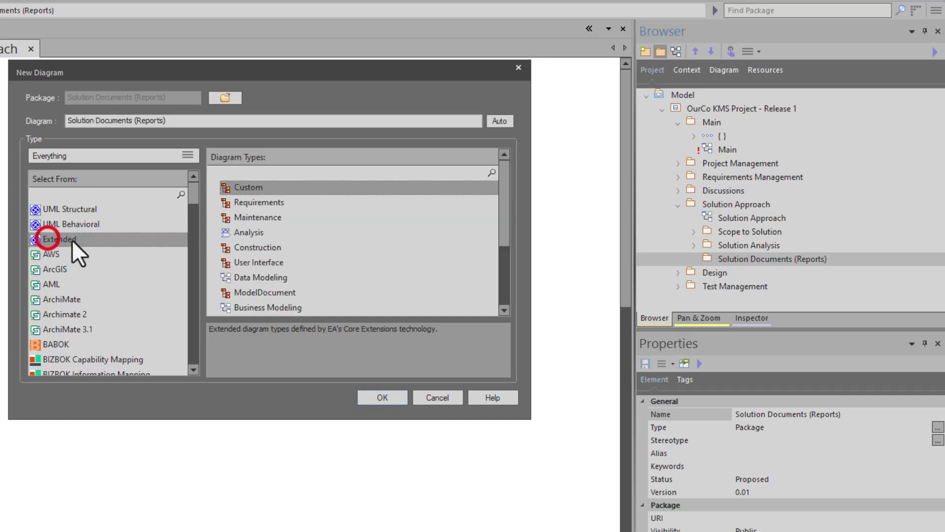
scroll(256, 225, "down", 2)
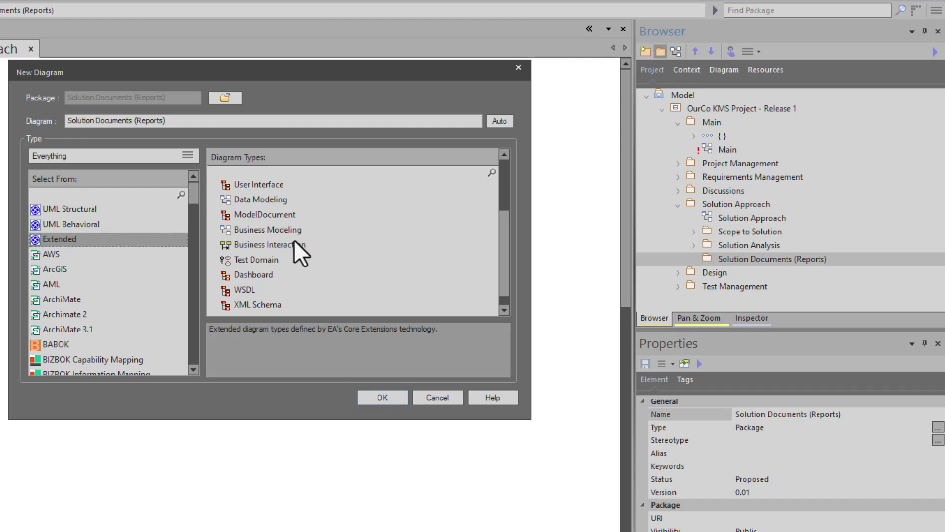
scroll(294, 240, "up", 2)
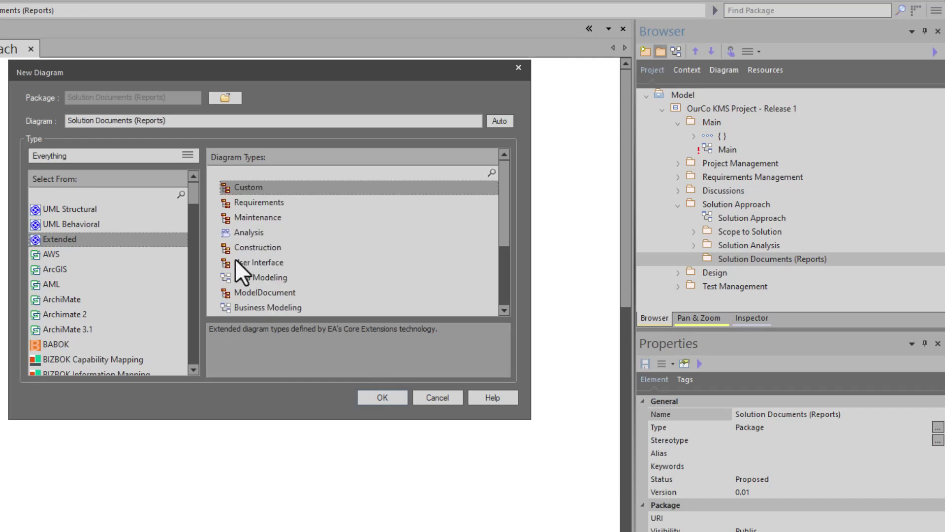
- Create the Solution Documents (Reports) diagram as a UML Structural Class diagram and collapse its package
left_click(70, 209)
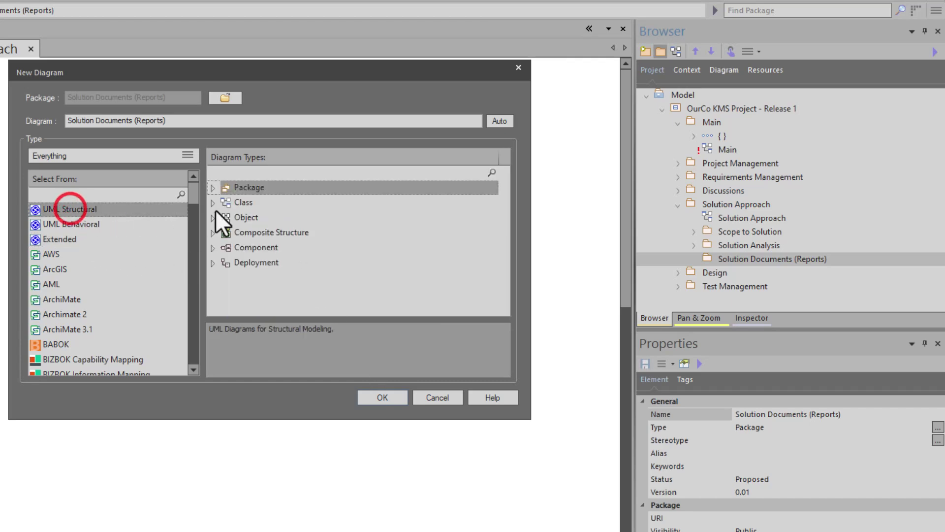
left_click(240, 201)
left_click(383, 398)
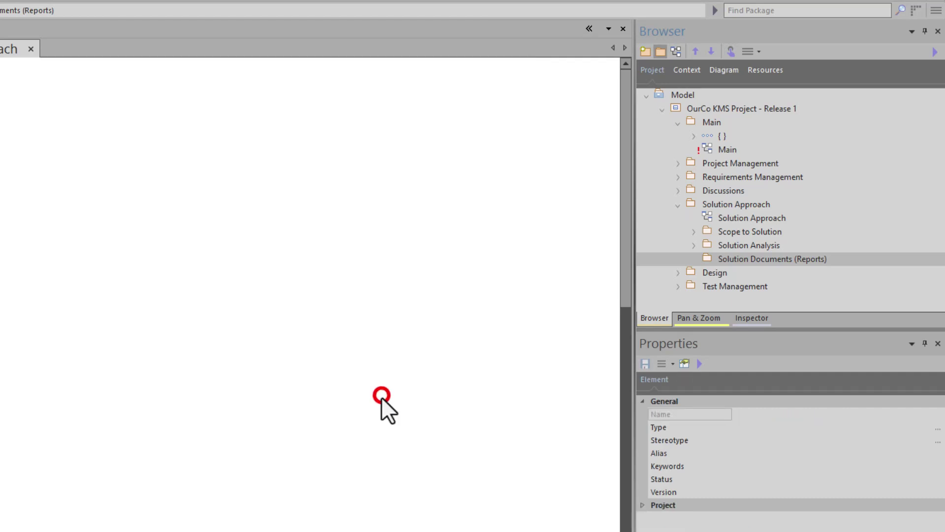
left_click(695, 260)
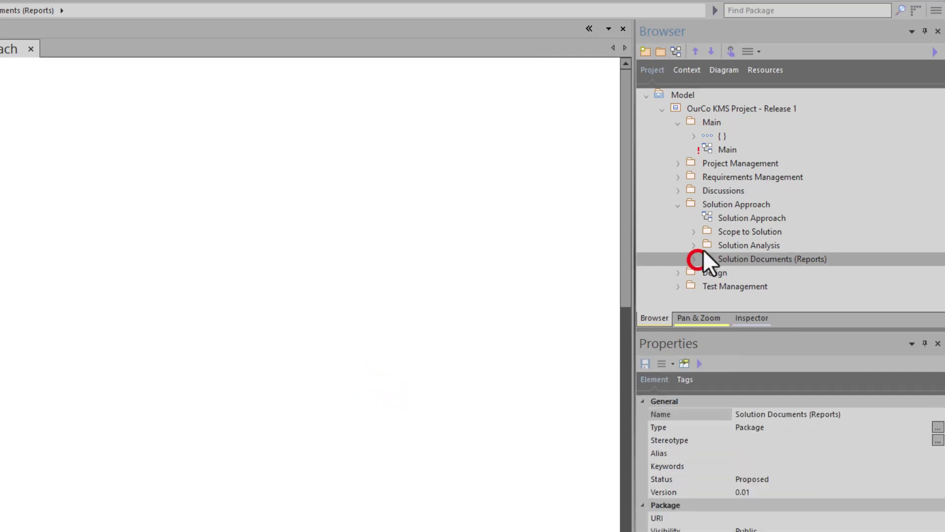
- Place the Scope to Solution diagram on the Solution Approach diagram as a hyperlink
left_click(716, 216)
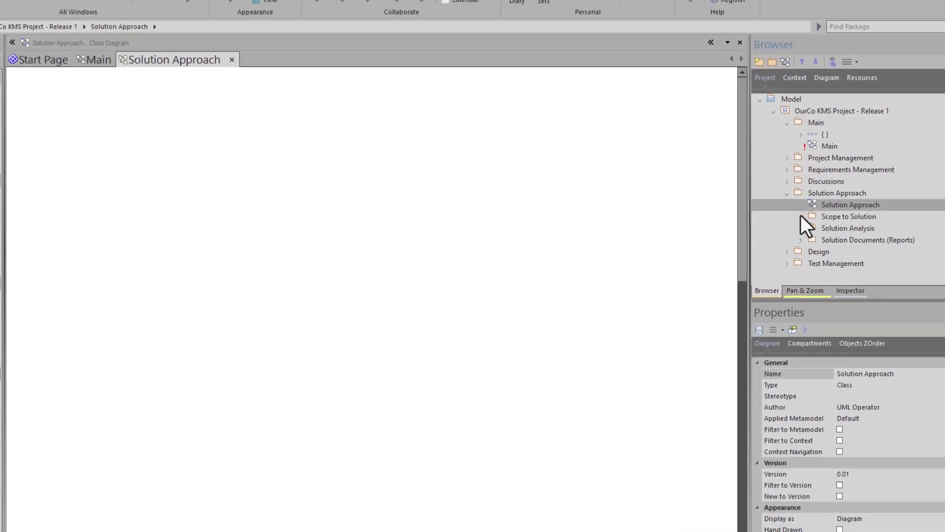
left_click(800, 217)
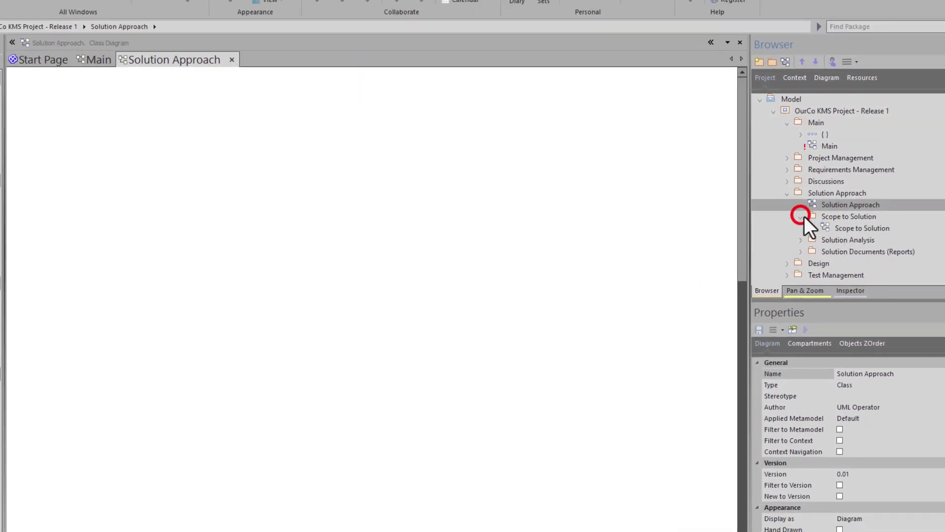
left_click_drag(834, 227, 205, 222)
left_click(465, 307)
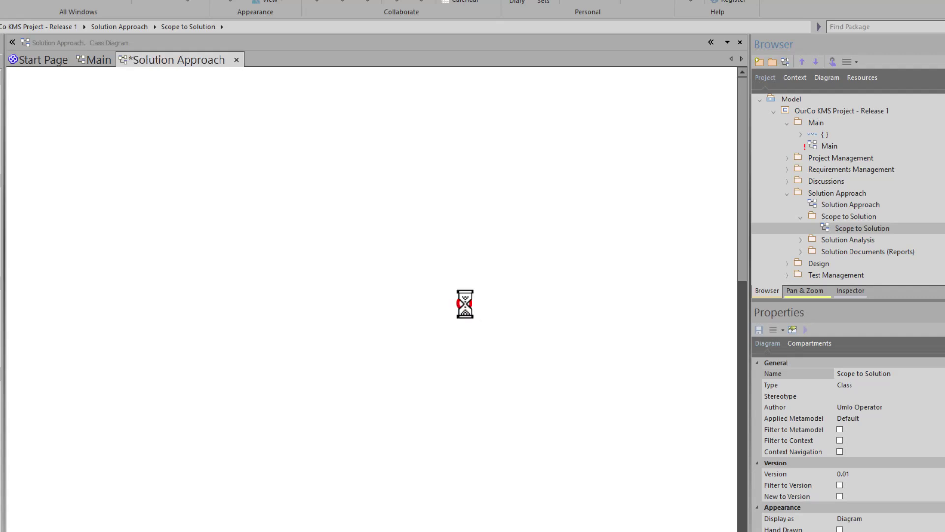
left_click_drag(222, 187, 328, 199)
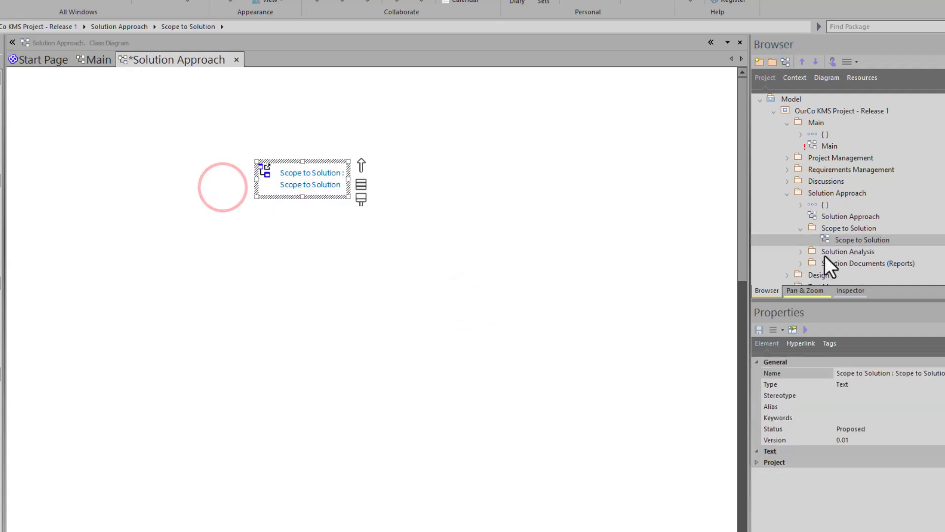
- Add the Solution Analysis diagram to the Solution Approach diagram as a navigation cell without an image
left_click(800, 252)
left_click_drag(833, 259, 74, 166)
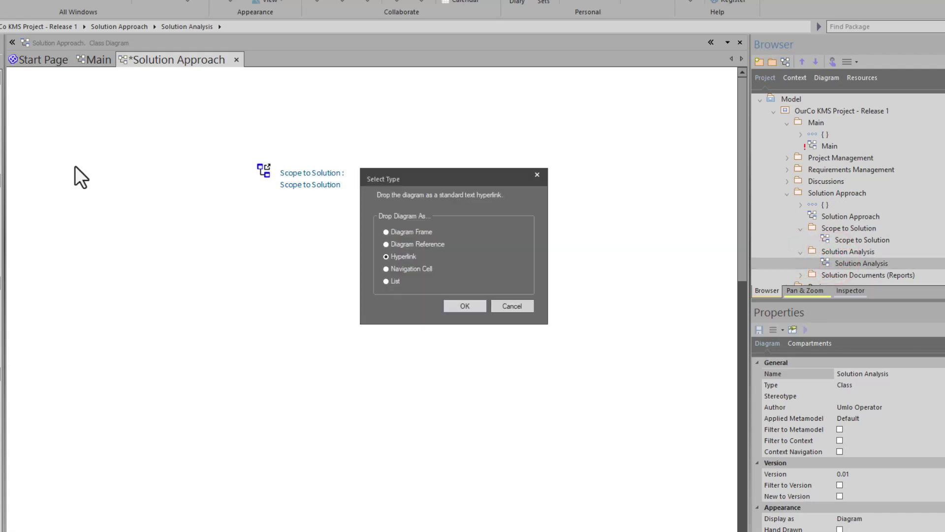
left_click(401, 266)
left_click(473, 306)
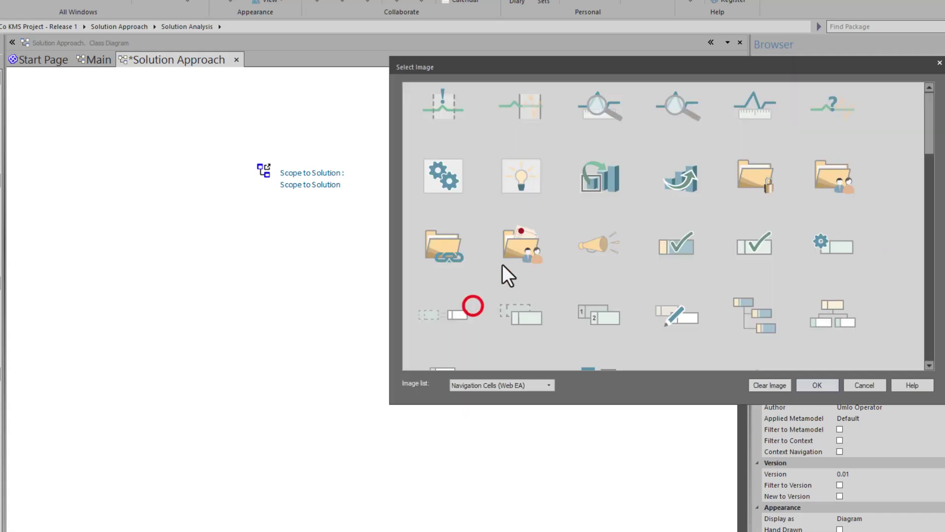
left_click(819, 385)
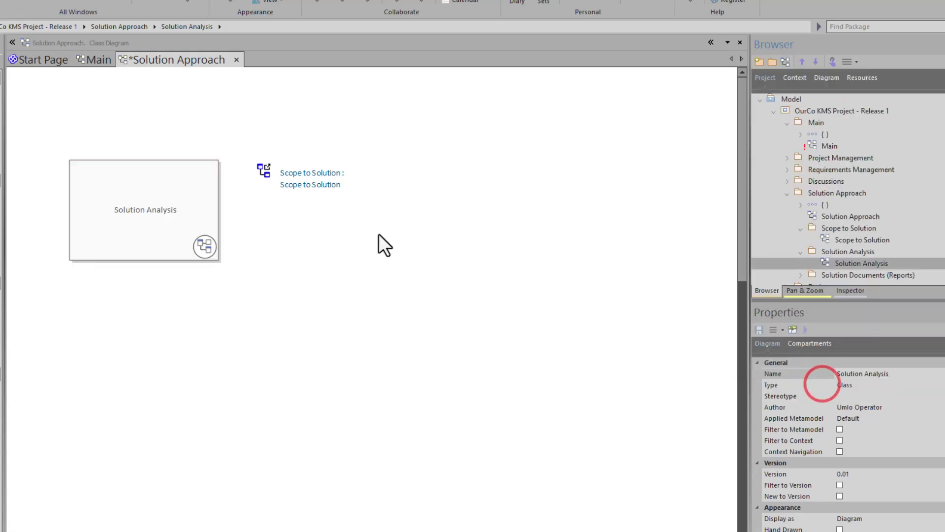
- Move the hyperlink aside and add Scope to Solution as an imageless navigation cell aligned beside the Solution Analysis cell
left_click_drag(294, 180, 389, 142)
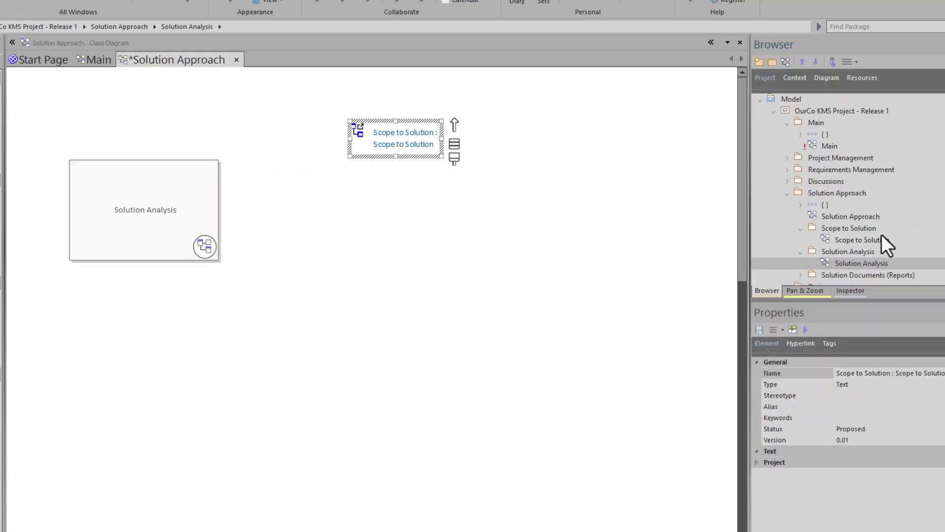
left_click_drag(837, 240, 395, 231)
left_click(469, 306)
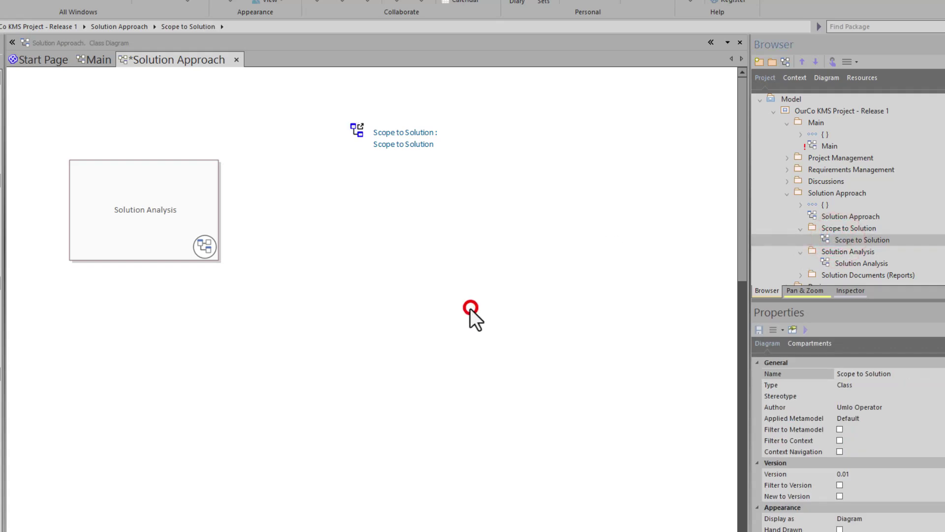
left_click(822, 385)
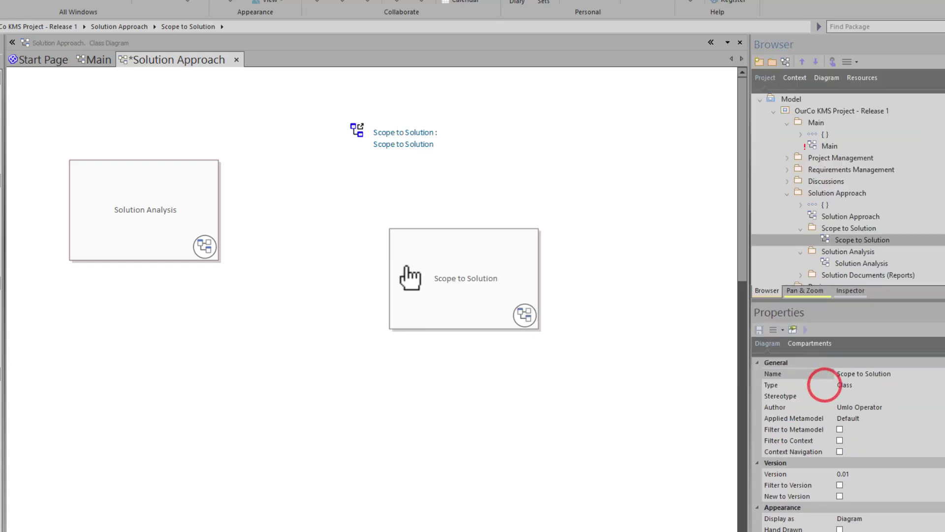
left_click_drag(433, 256, 291, 207)
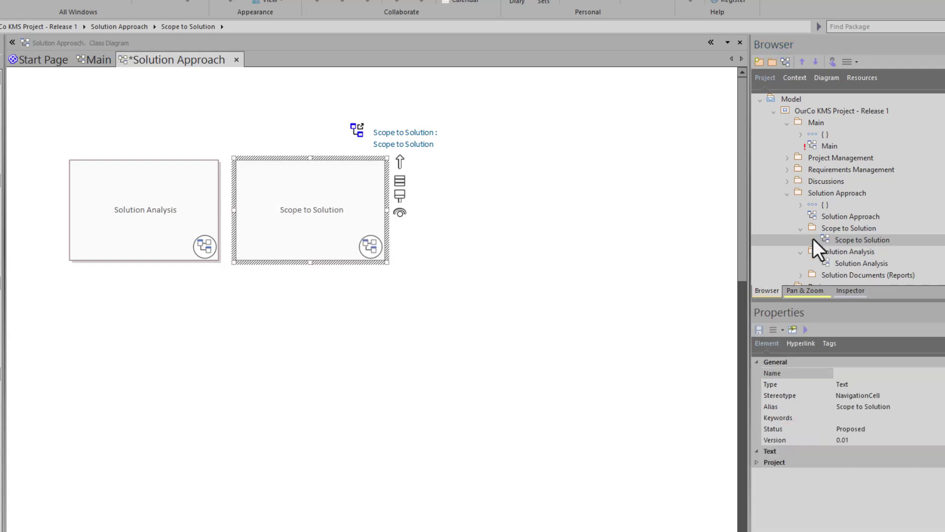
- Reorder the sub-packages so Scope to Solution comes directly below Solution Analysis in the Solution Approach package
left_click(821, 227)
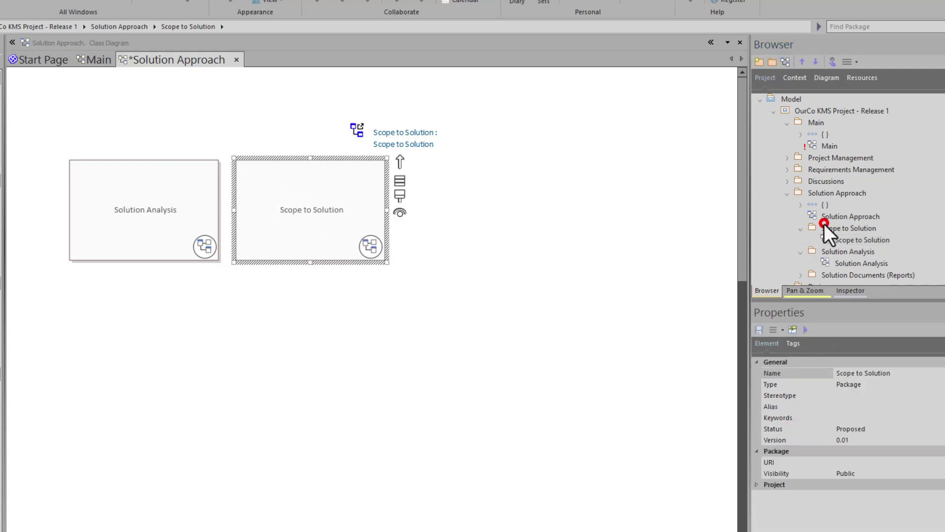
left_click(818, 63)
left_click(860, 229)
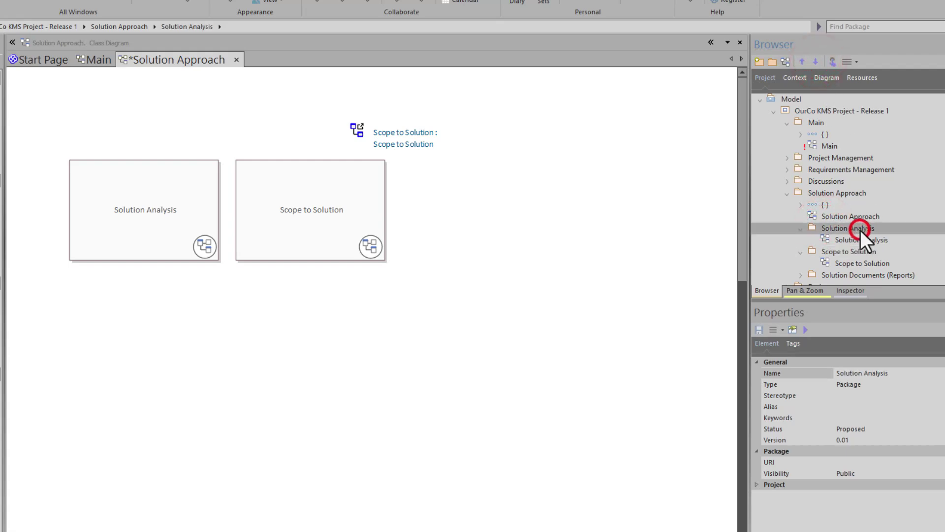
left_click(850, 252)
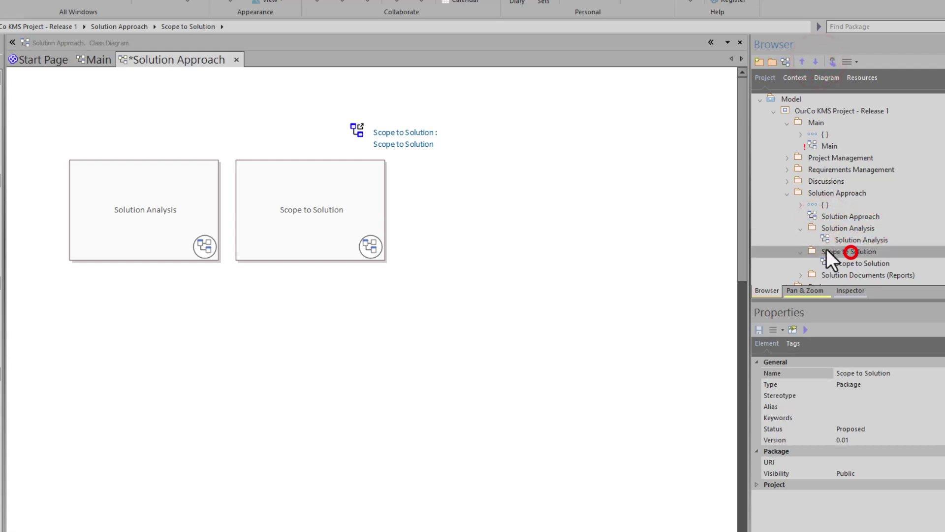
- Add the Solution Documents (Reports) diagram to the Solution Approach diagram as an imageless navigation cell aligned beside the Scope to Solution cell
left_click(804, 274)
left_click(836, 275)
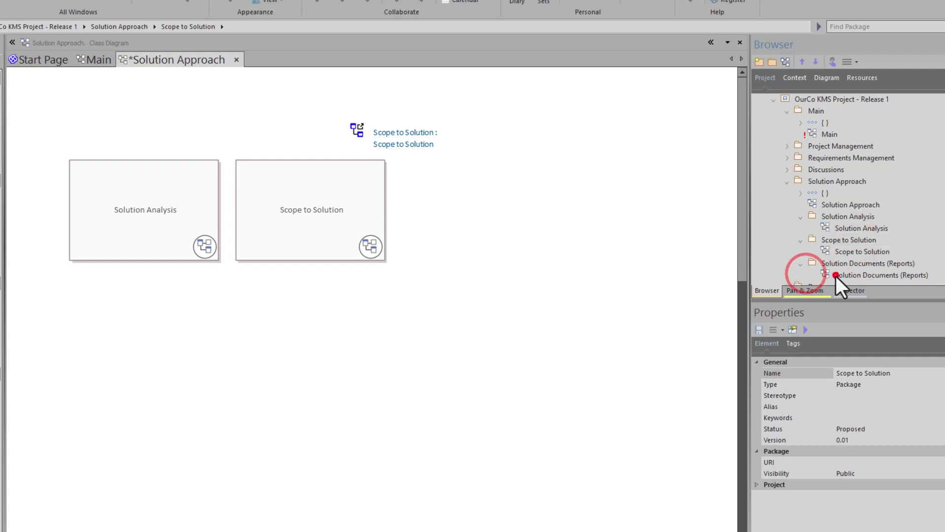
left_click_drag(814, 275, 444, 173)
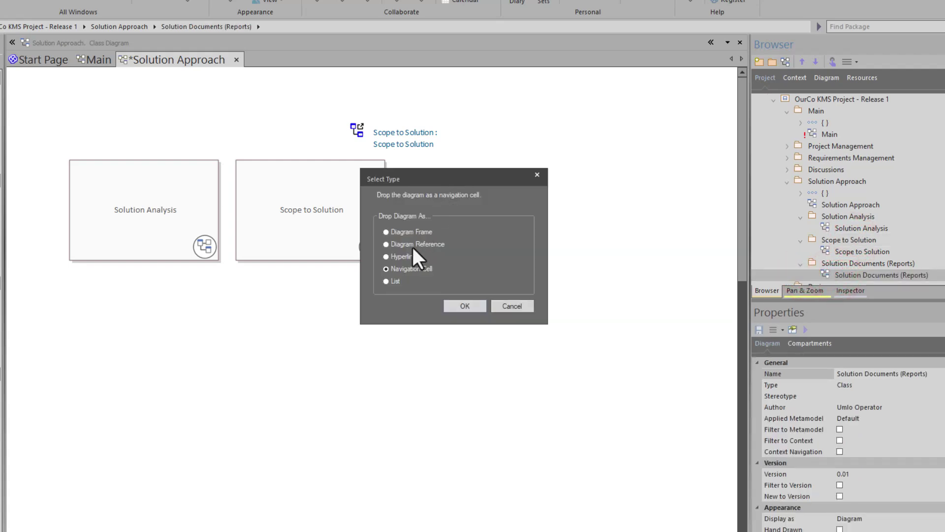
left_click(453, 307)
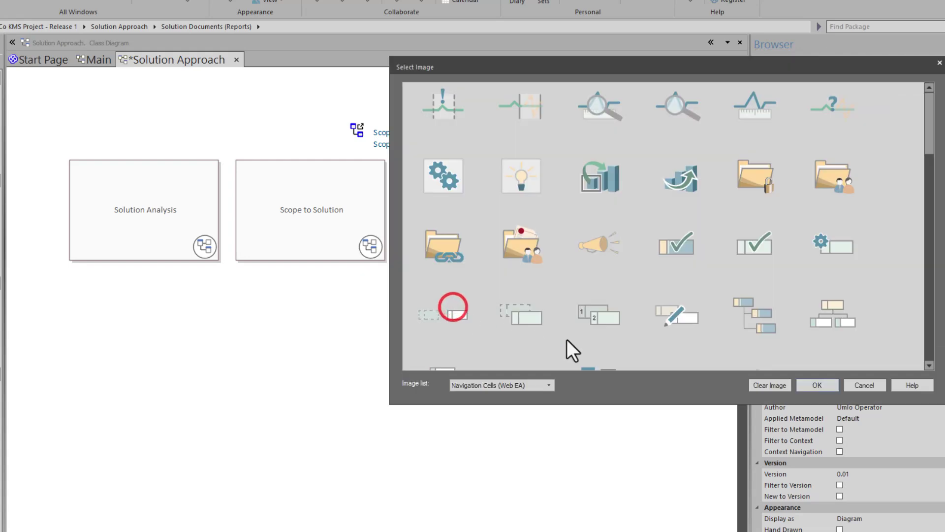
left_click(817, 385)
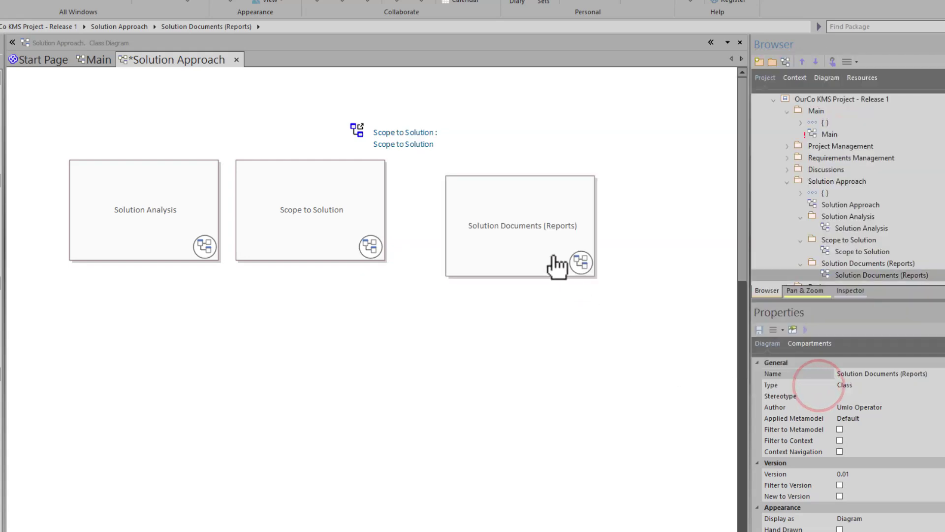
left_click_drag(548, 251, 507, 246)
- Delete the Scope to Solution hyperlink element from the model and save the Solution Approach diagram
left_click(408, 144)
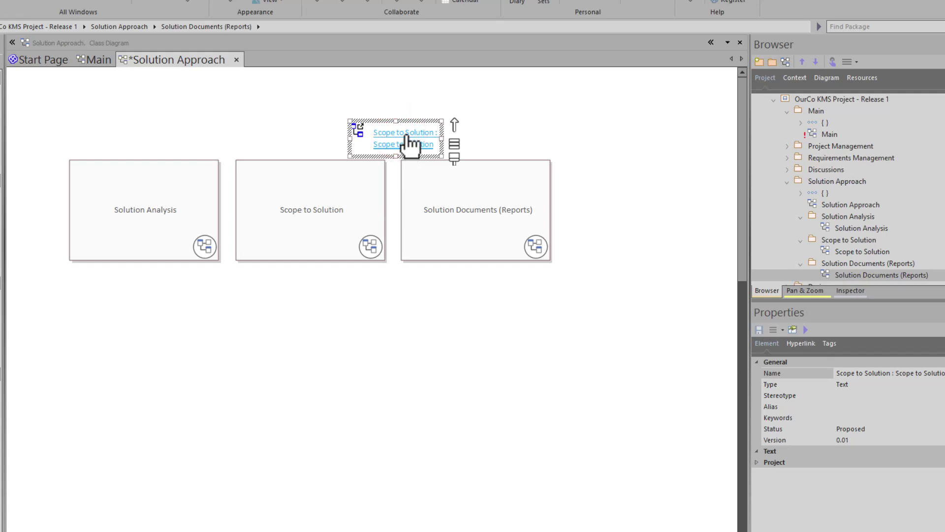
key("alt+g")
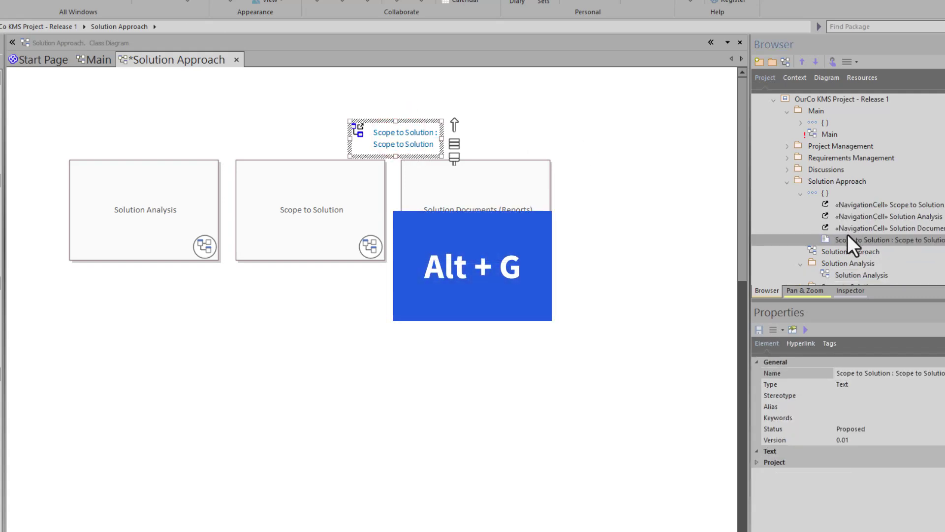
right_click(844, 240)
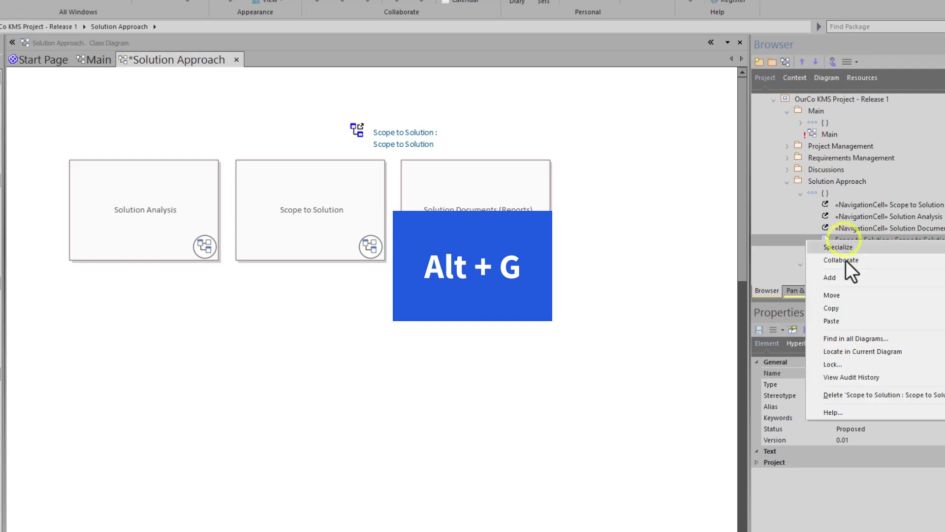
left_click(850, 392)
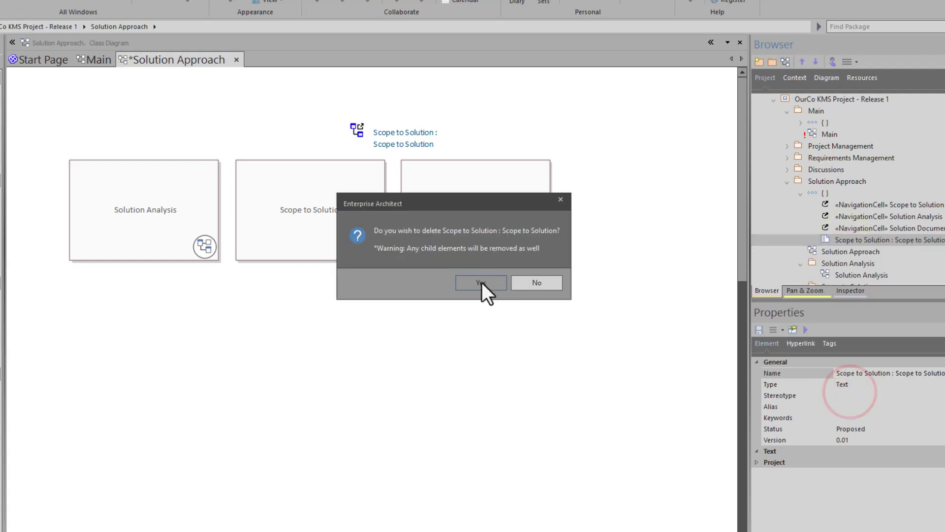
left_click(473, 282)
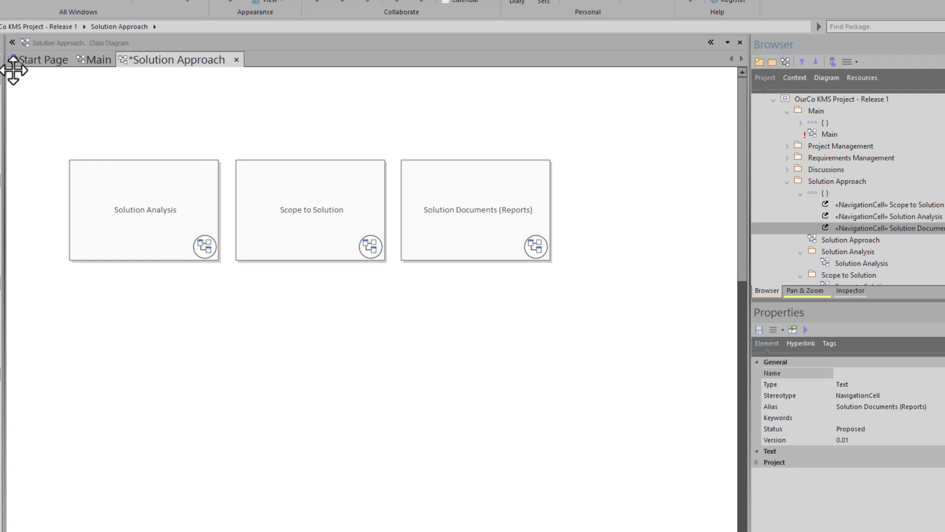
left_click(230, 109)
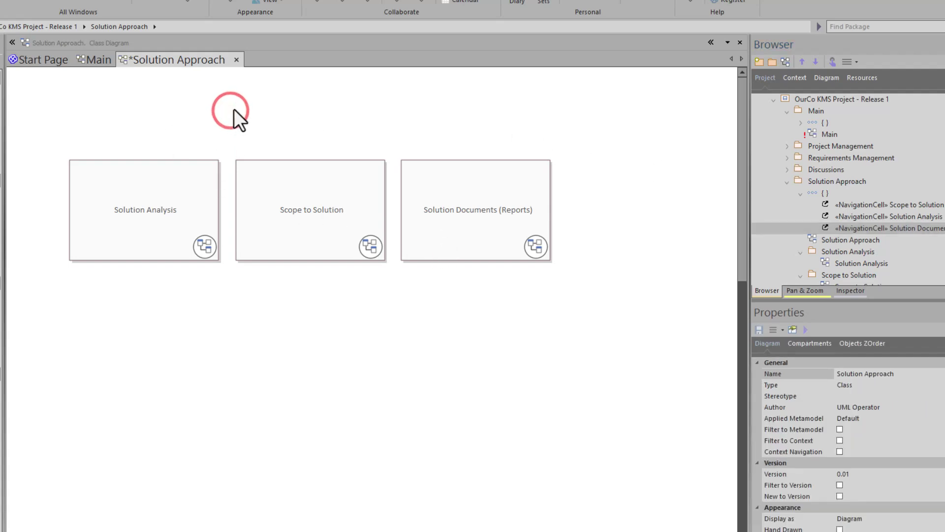
key("ctrl+s")
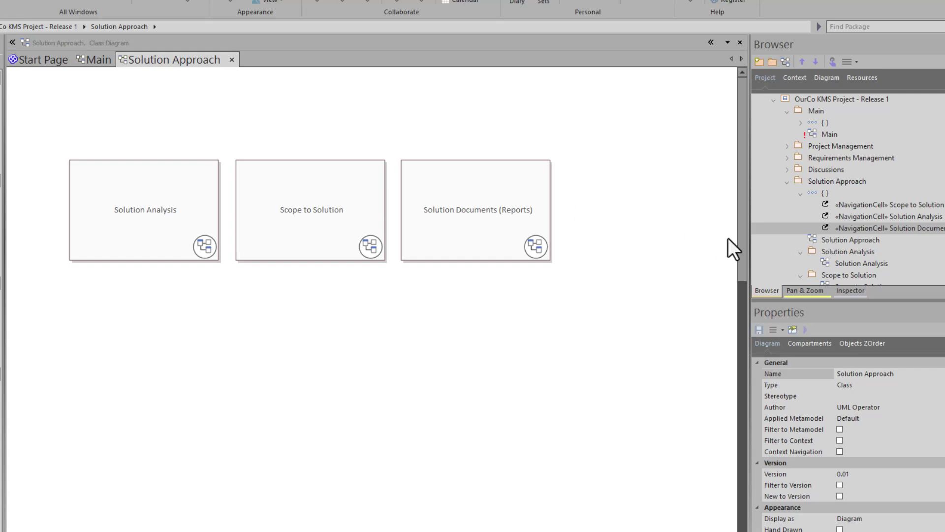
- Collapse the Solution Approach elements, Scope to Solution and Solution Documents (Reports) branches, and open the Solution Analysis diagram
left_click(801, 193)
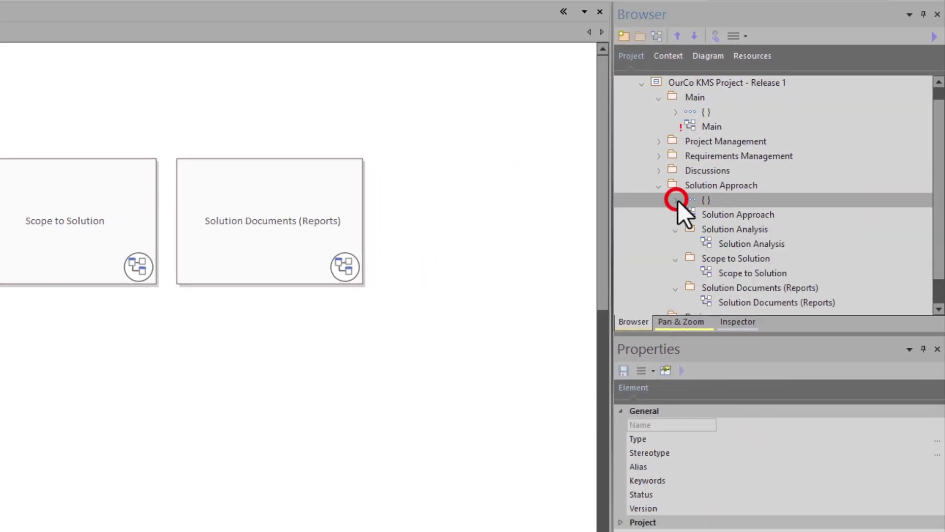
left_click(675, 259)
left_click(676, 272)
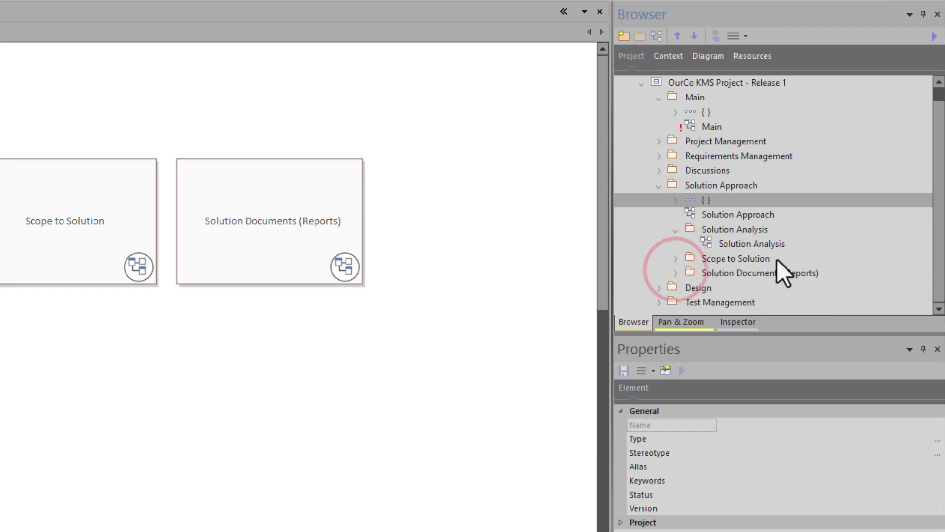
double_click(740, 243)
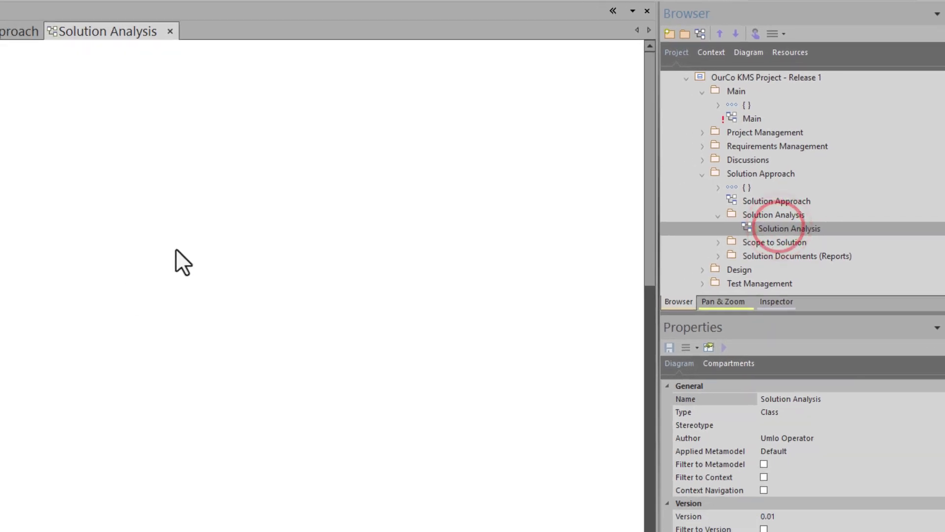
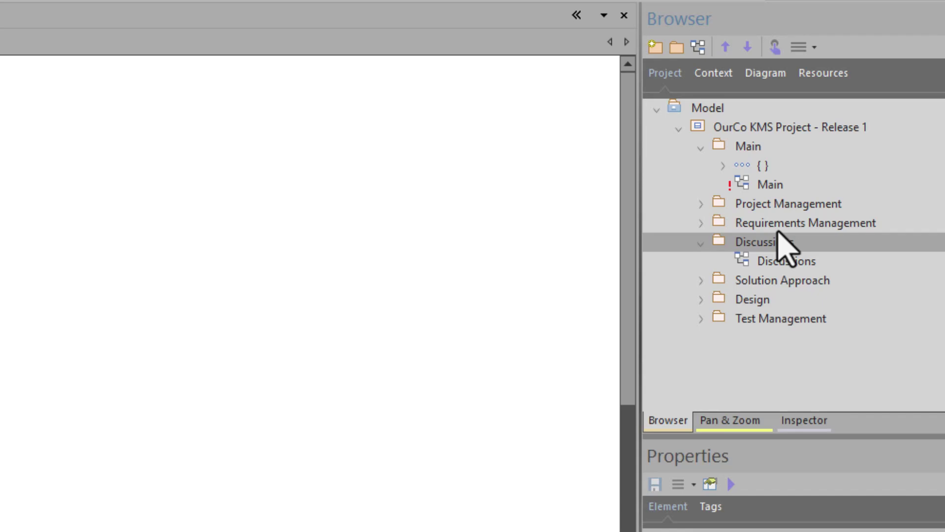
- Import eCommerce.xea from the Asset Repo folder into the Discussions package, with Baseline Package after Import enabled
key("ctrl+alt+i")
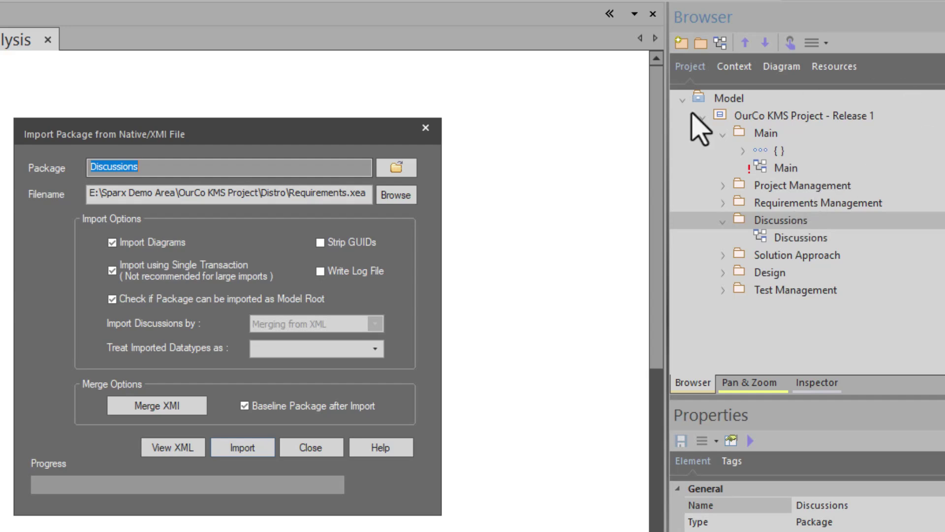
left_click(396, 195)
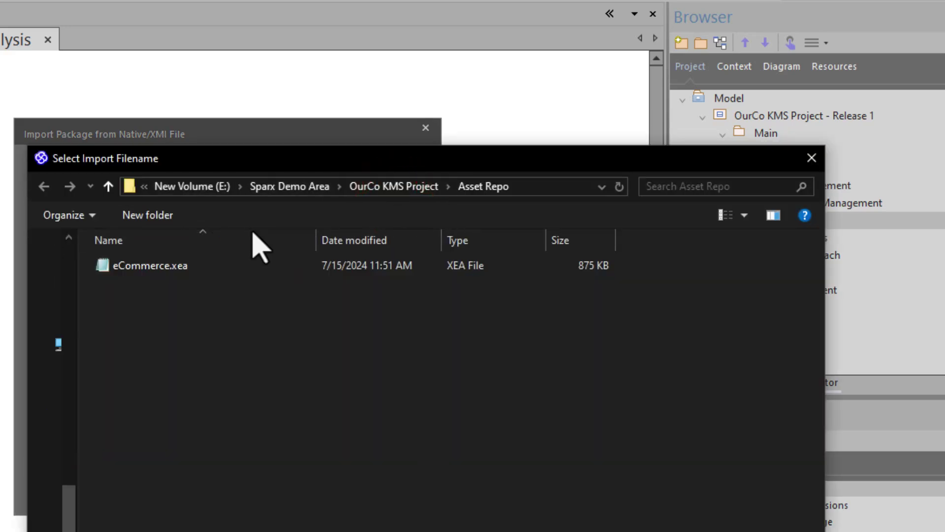
left_click(166, 265)
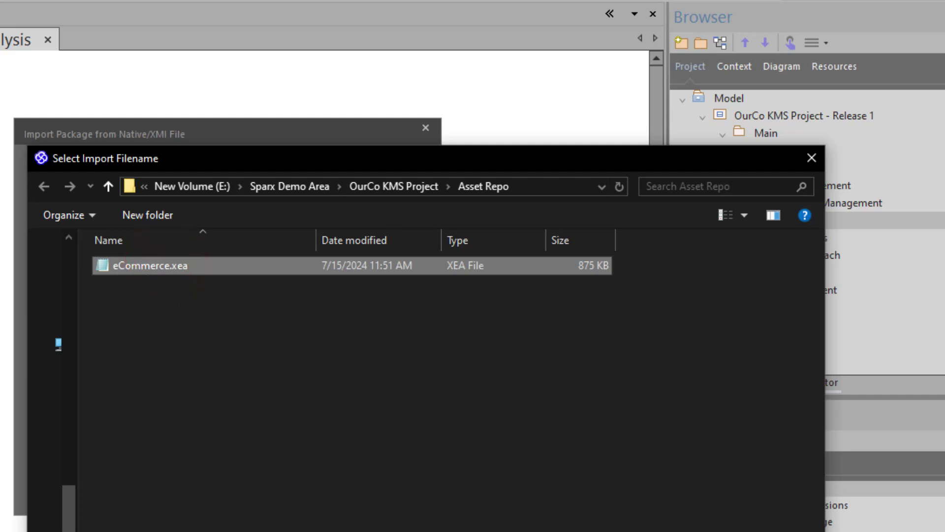
left_click(692, 531)
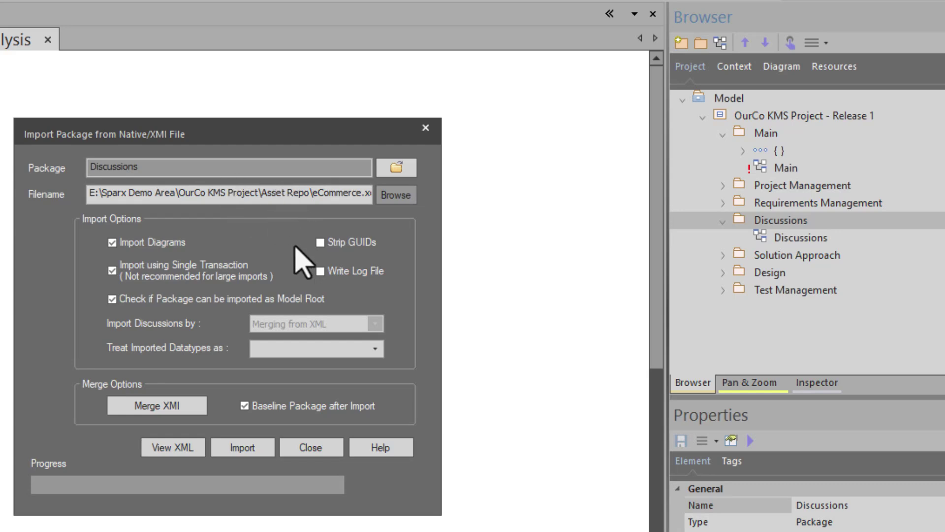
left_click(244, 405)
left_click(242, 449)
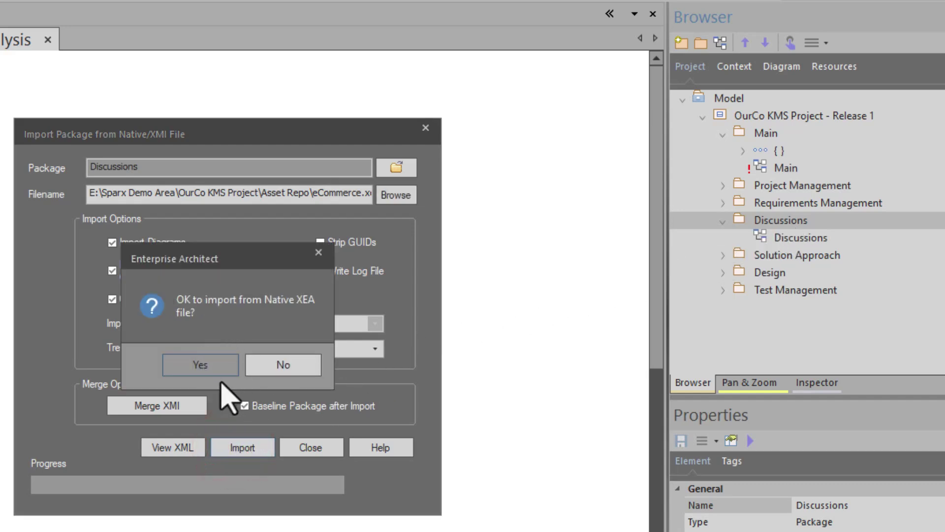
left_click(203, 365)
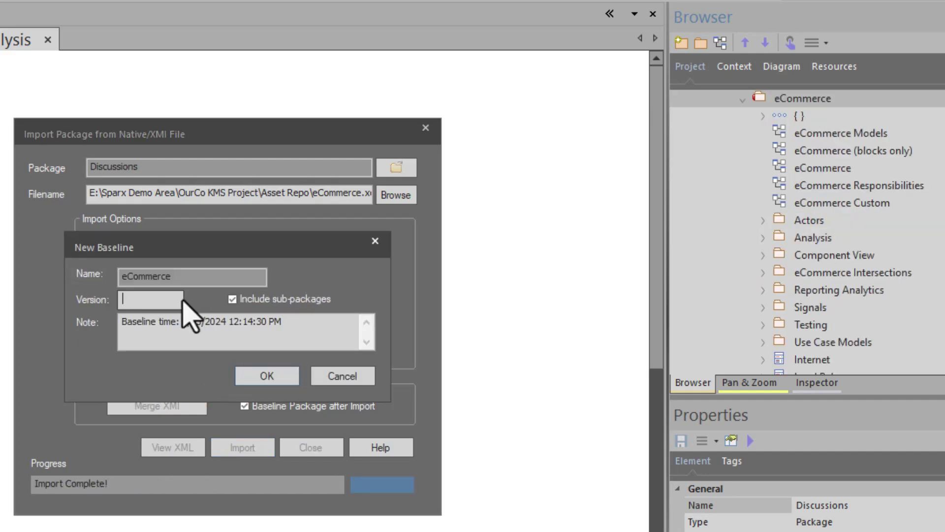
- Create the eCommerce baseline as version 1.0 with the note "Initial Building Blocks" and close the package import
left_click_drag(284, 323, 47, 317)
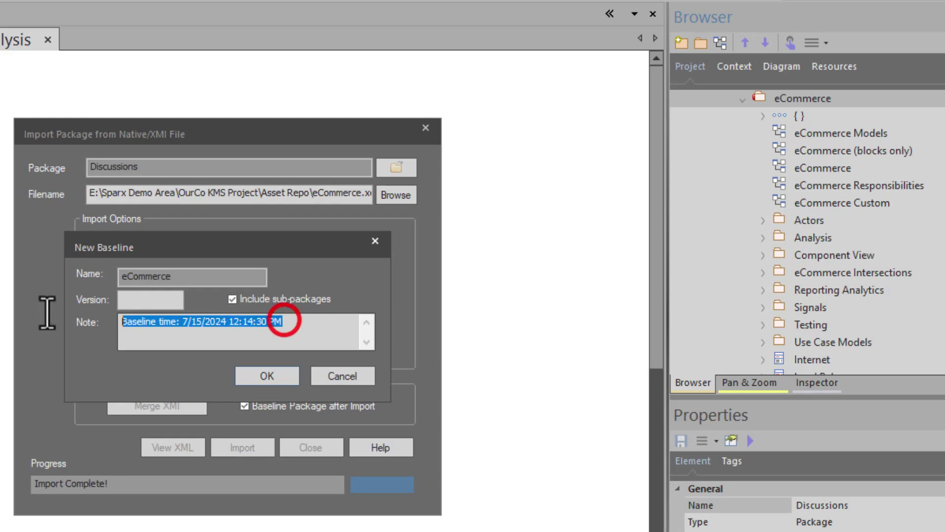
type("Initial Building Blocks")
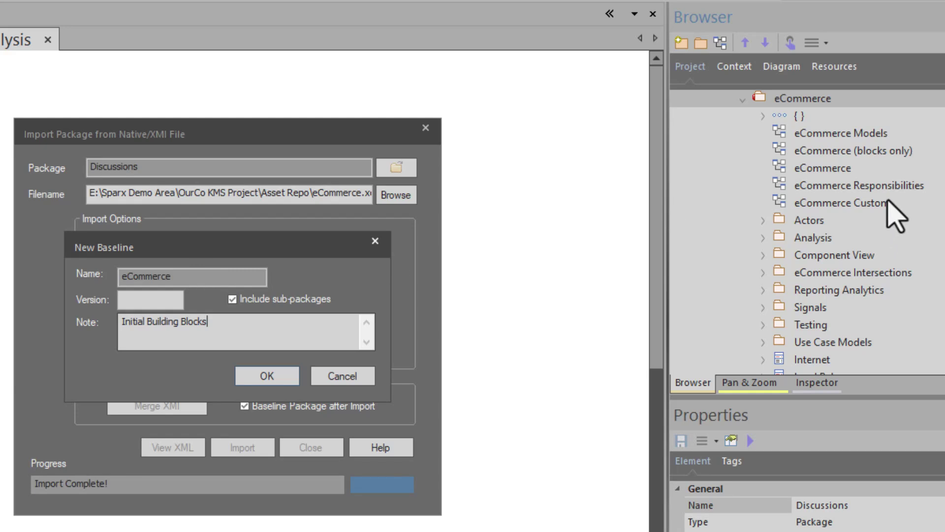
left_click(157, 299)
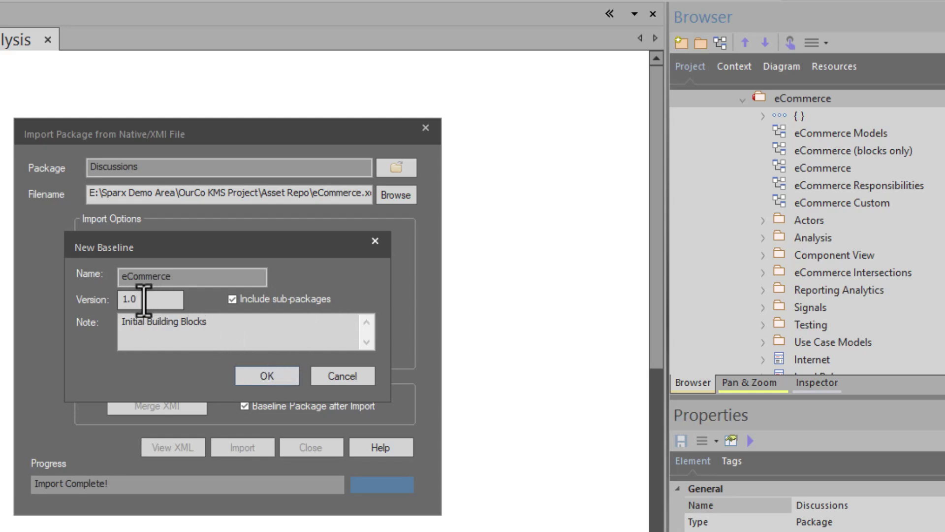
left_click_drag(142, 297, 112, 303)
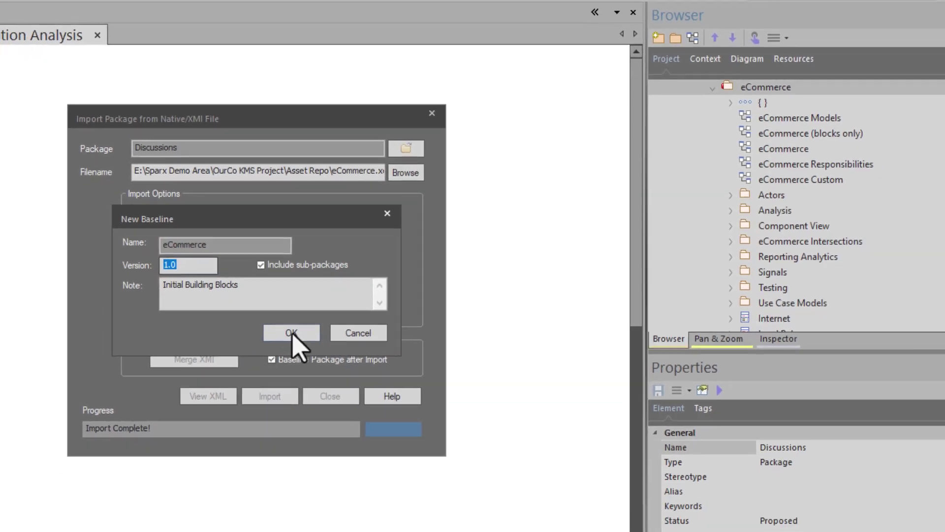
left_click(267, 376)
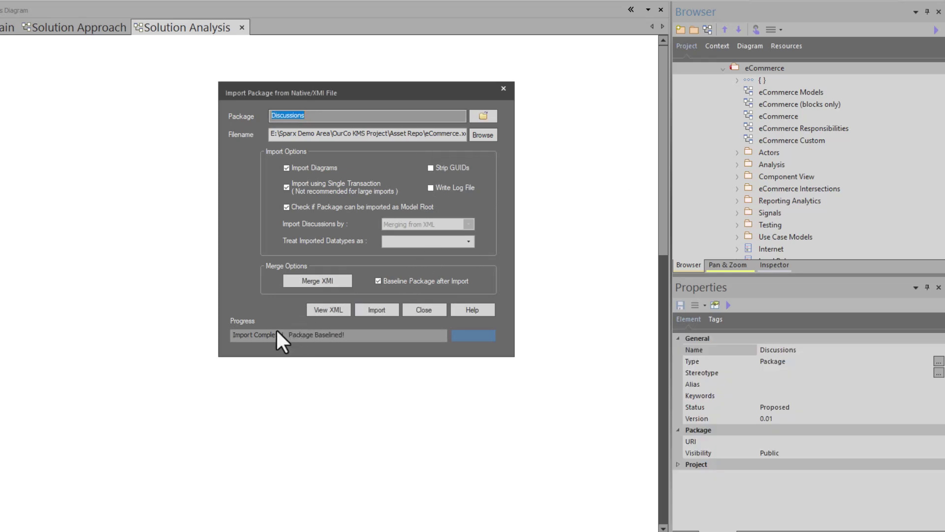
left_click(422, 308)
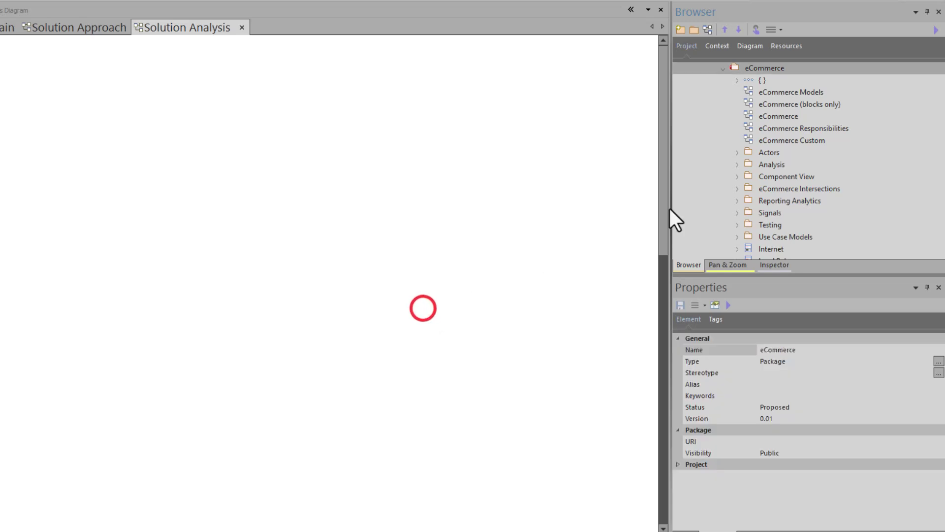
- Examine the imported eCommerce Models, eCommerce (blocks only) and eCommerce diagrams
double_click(766, 94)
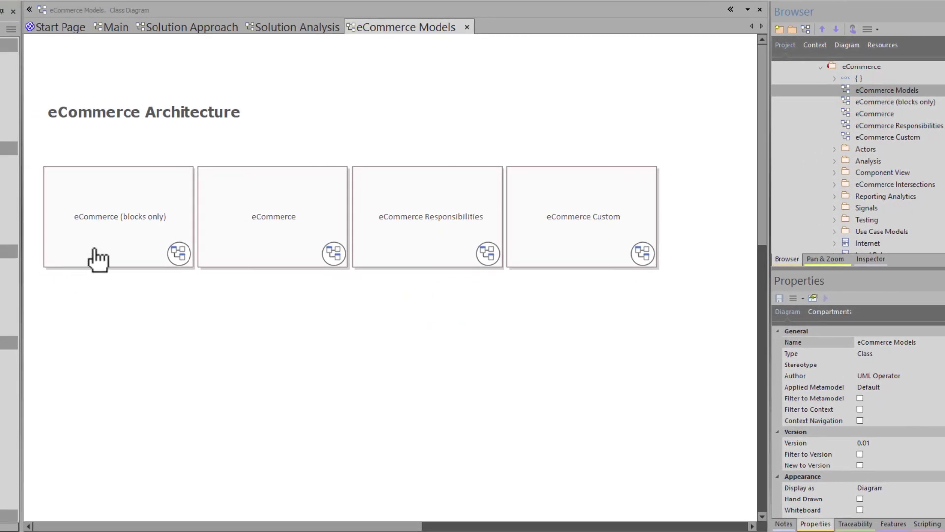
double_click(99, 239)
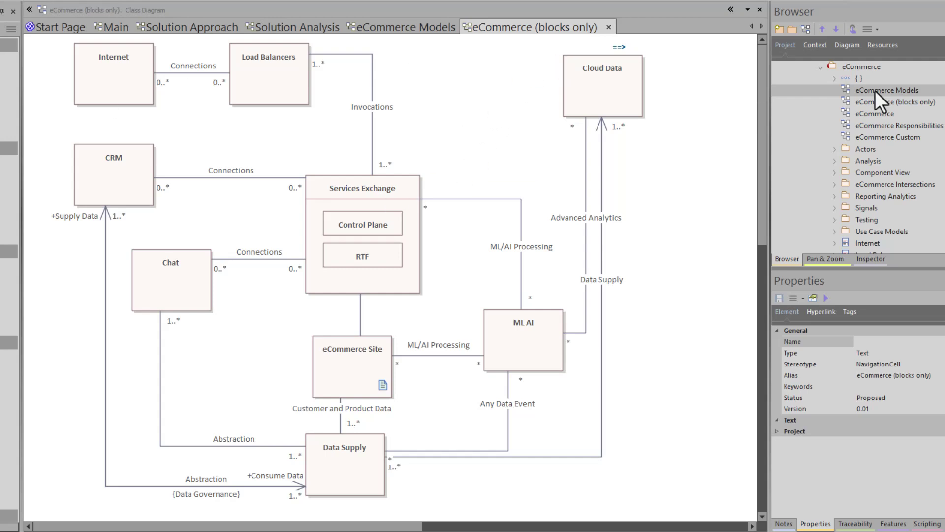
left_click(862, 67)
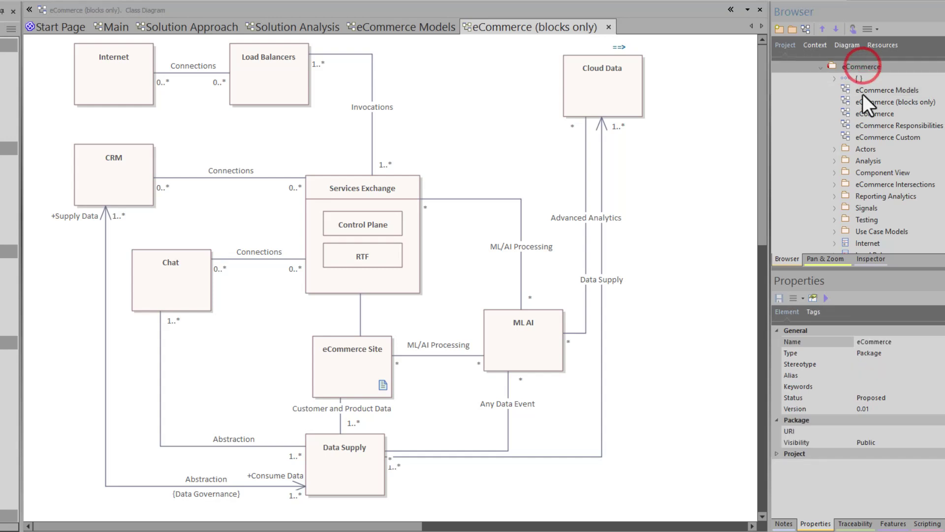
double_click(866, 89)
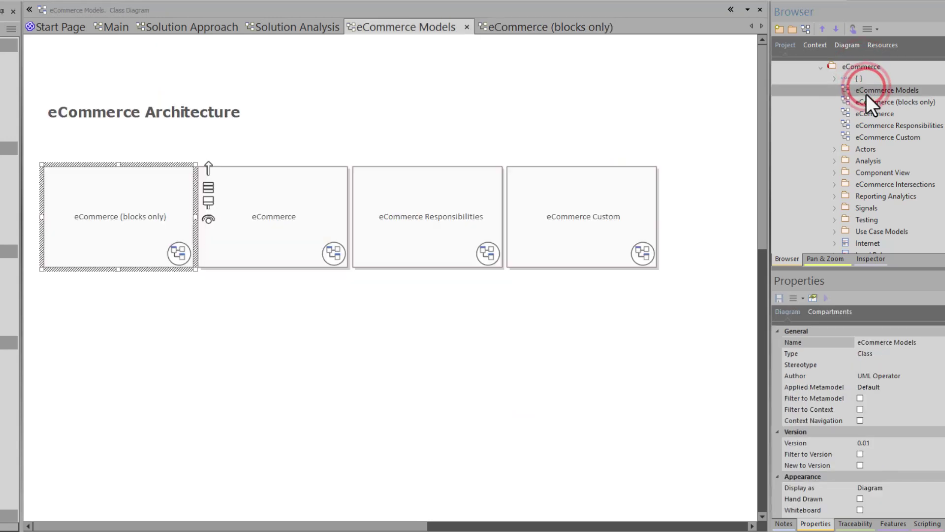
double_click(862, 98)
double_click(865, 113)
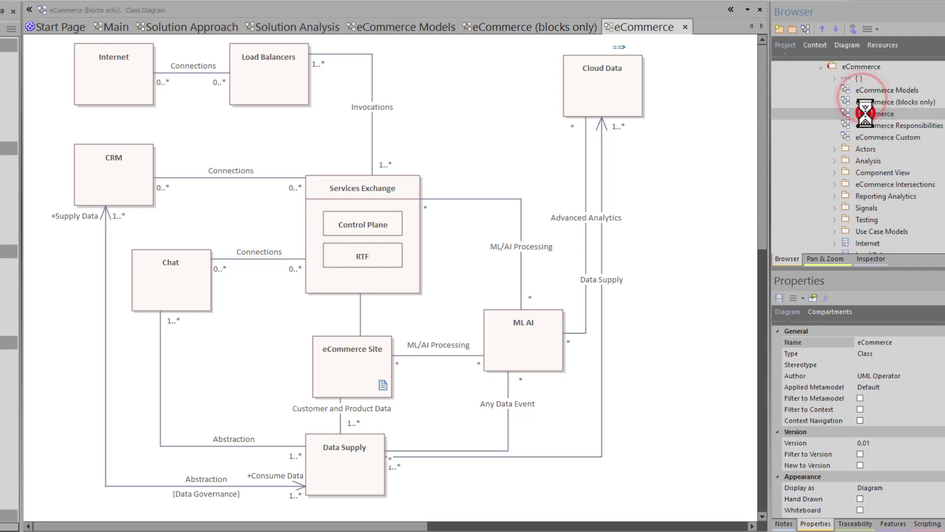
- Examine the eCommerce Responsibilities and eCommerce Custom diagrams and return to the eCommerce (blocks only) diagram
double_click(868, 124)
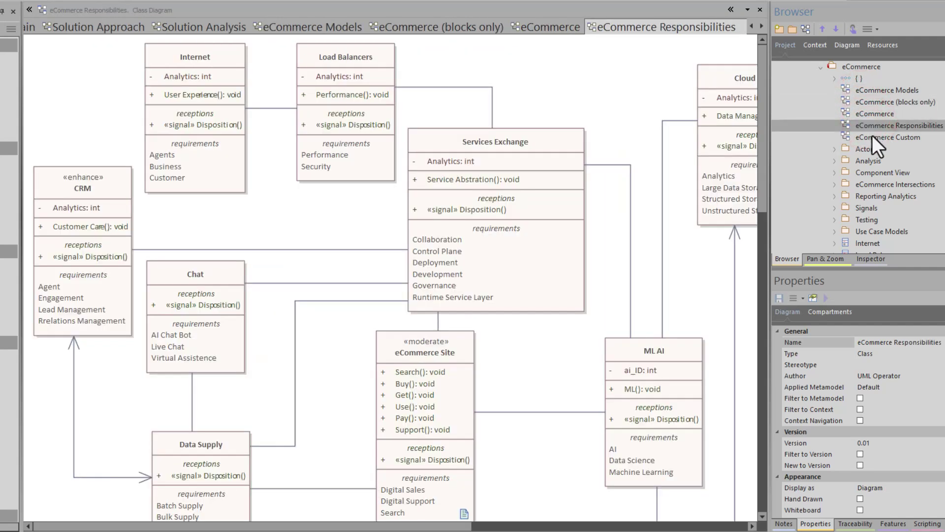
double_click(871, 136)
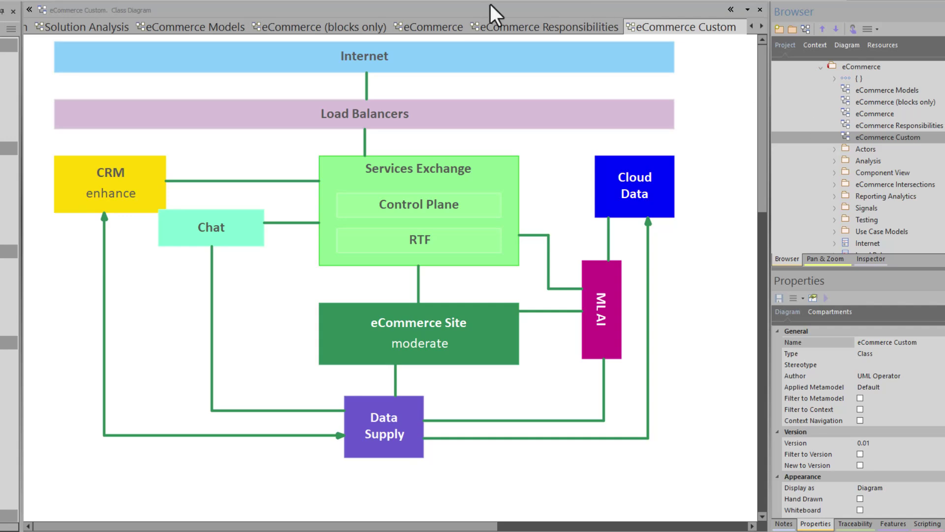
double_click(864, 102)
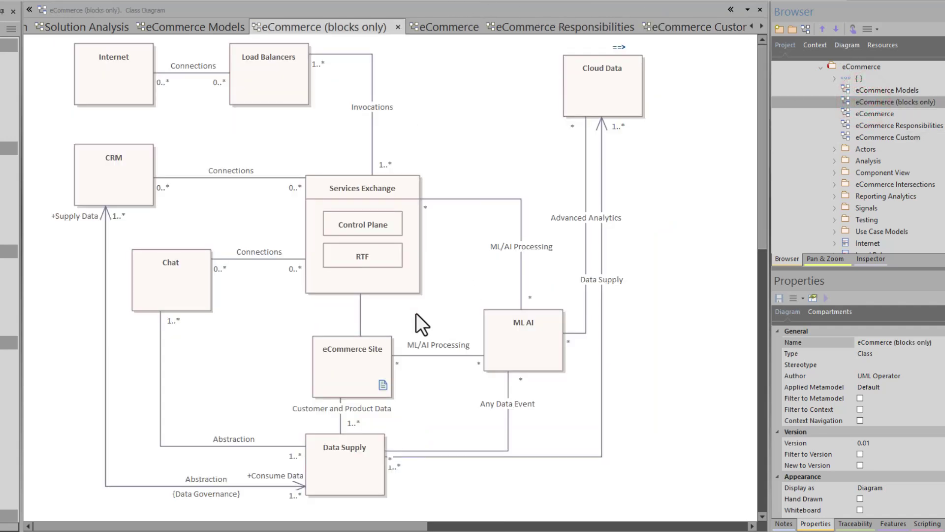
- Examine the element appearance and compartment display settings of the eCommerce (blocks only) diagram without changing them
double_click(457, 137)
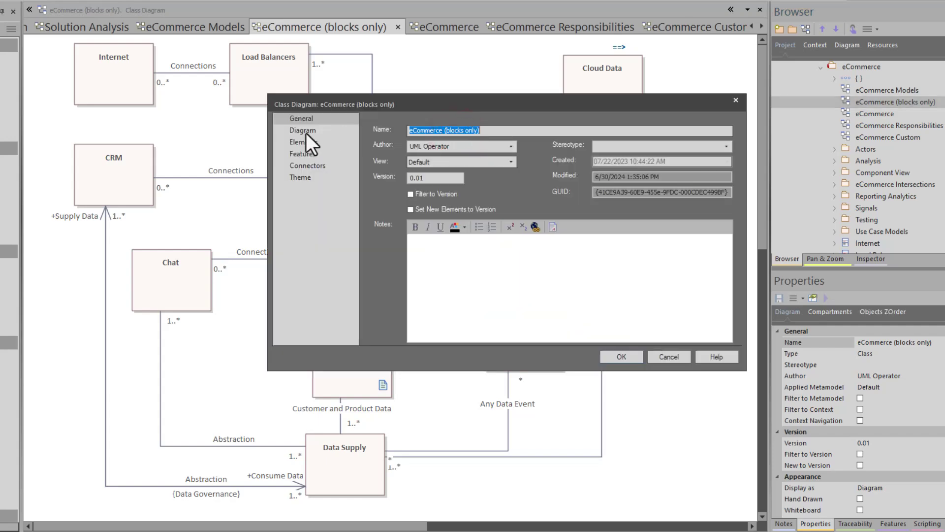
left_click(302, 131)
left_click(299, 143)
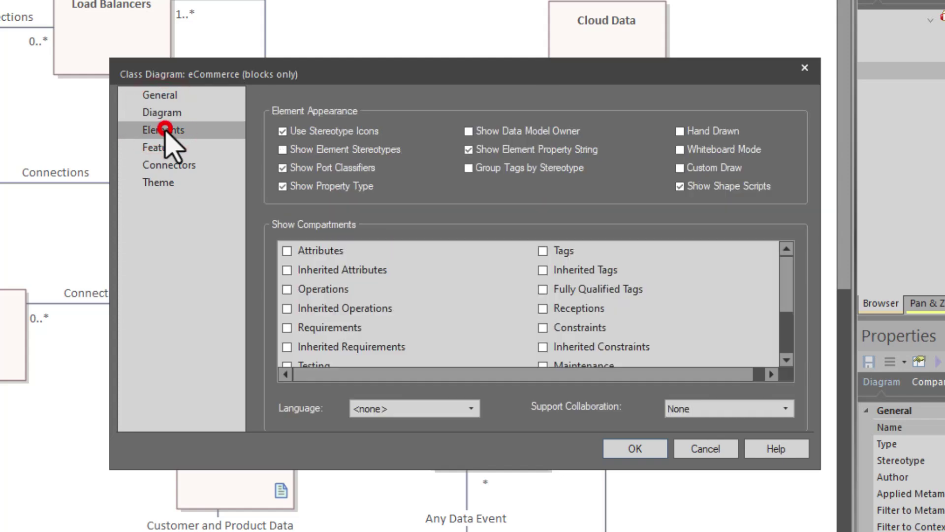
scroll(411, 291, "down", 2)
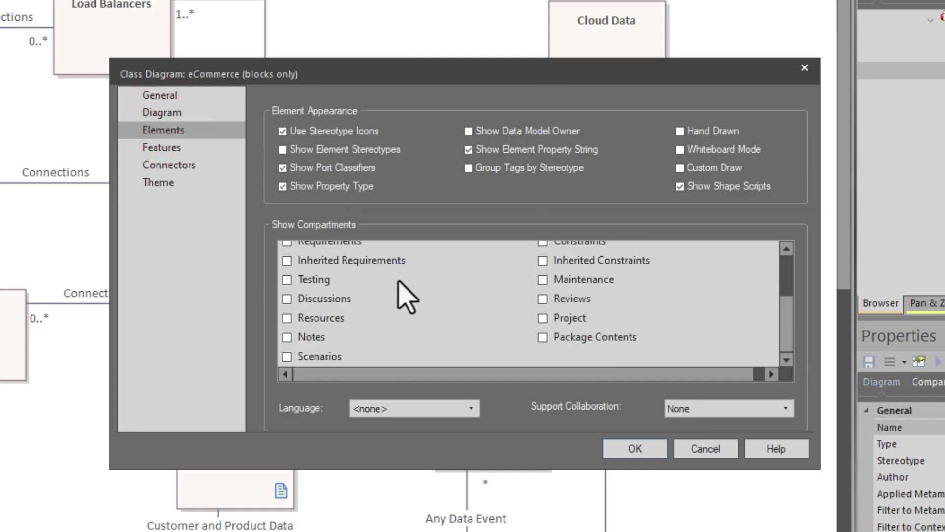
scroll(391, 302, "up", 2)
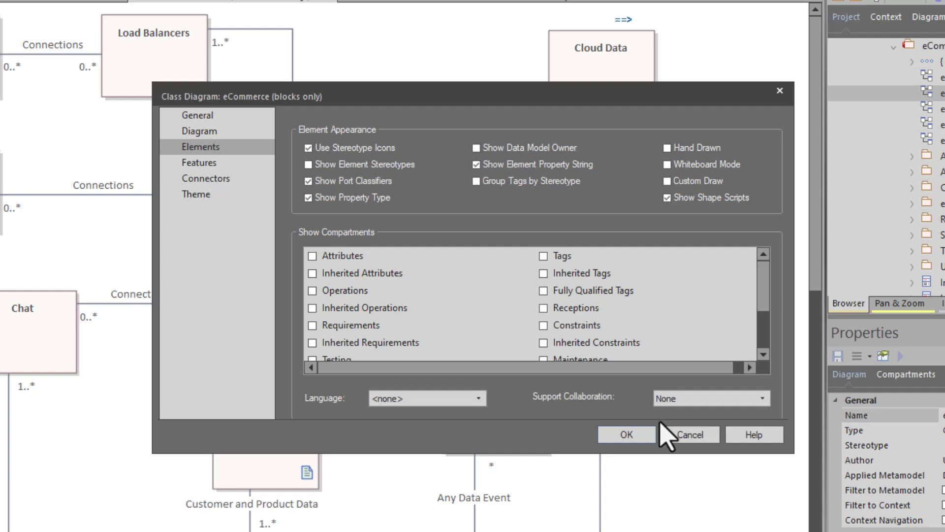
left_click(704, 449)
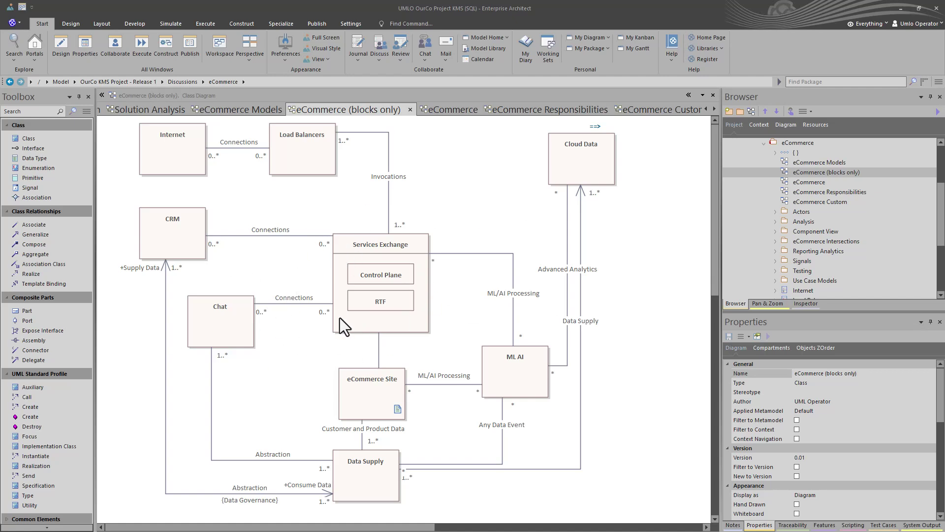
- Select and copy all elements of the eCommerce (blocks only) diagram
left_click(456, 206)
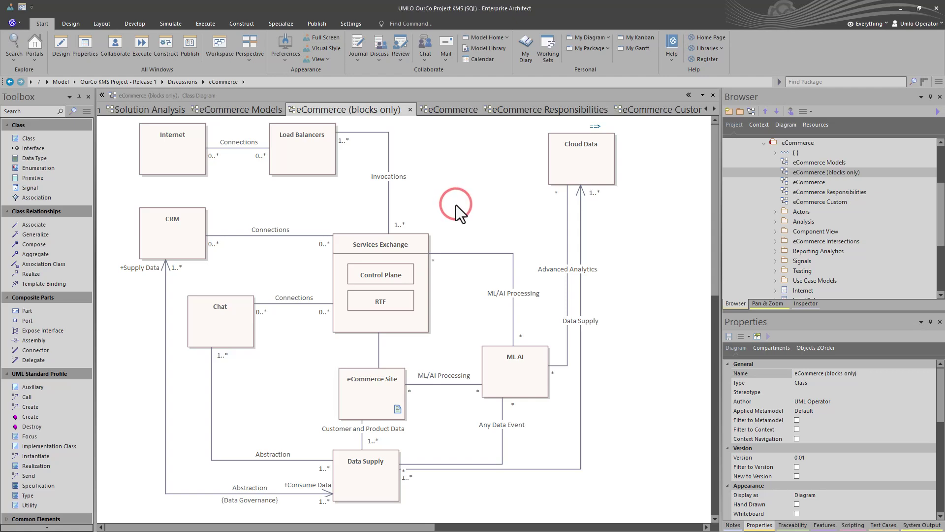
key("ctrl+a")
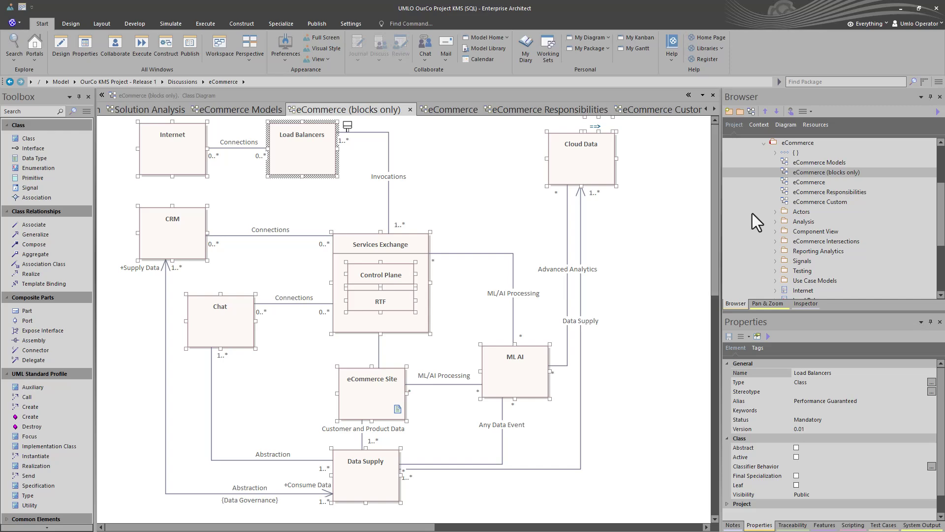
- Create a package named Building Blocks under Solution Analysis, with a UML Class diagram of the same name
left_click(764, 143)
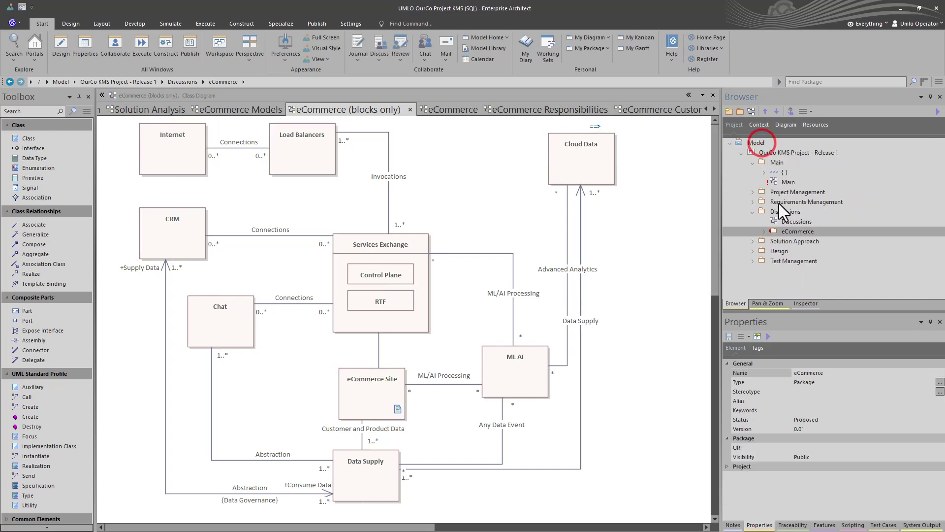
left_click(755, 242)
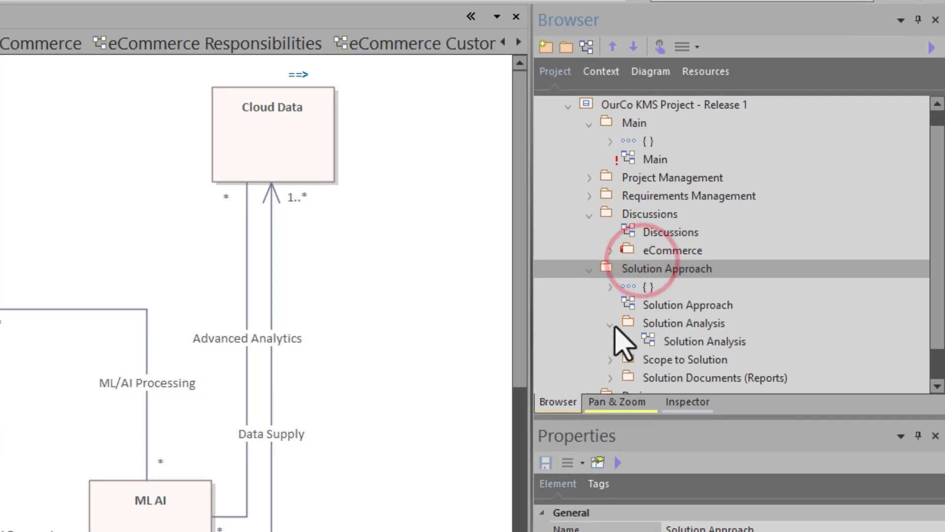
left_click(641, 324)
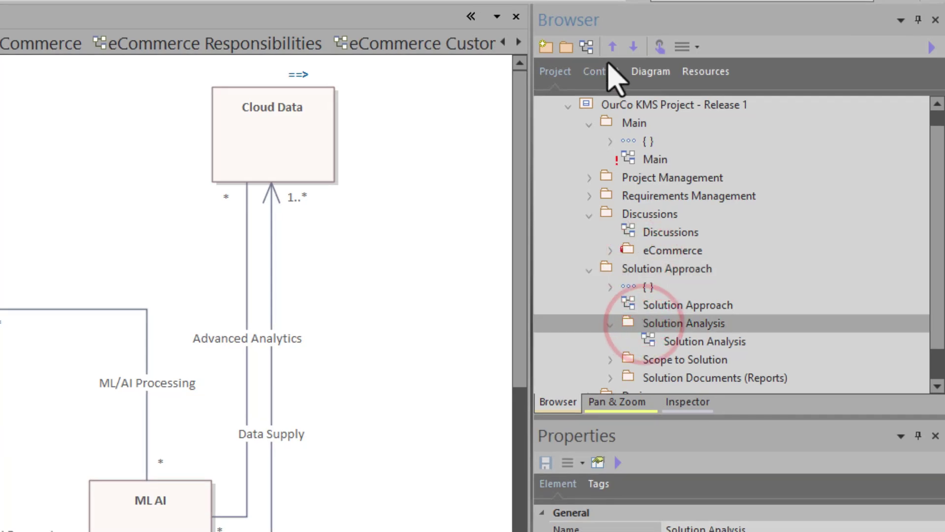
left_click(566, 47)
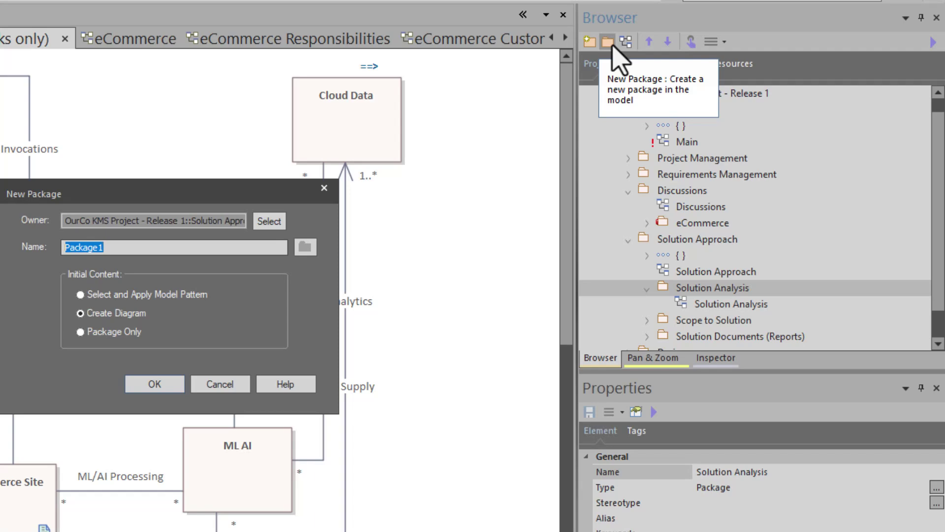
type("ABB")
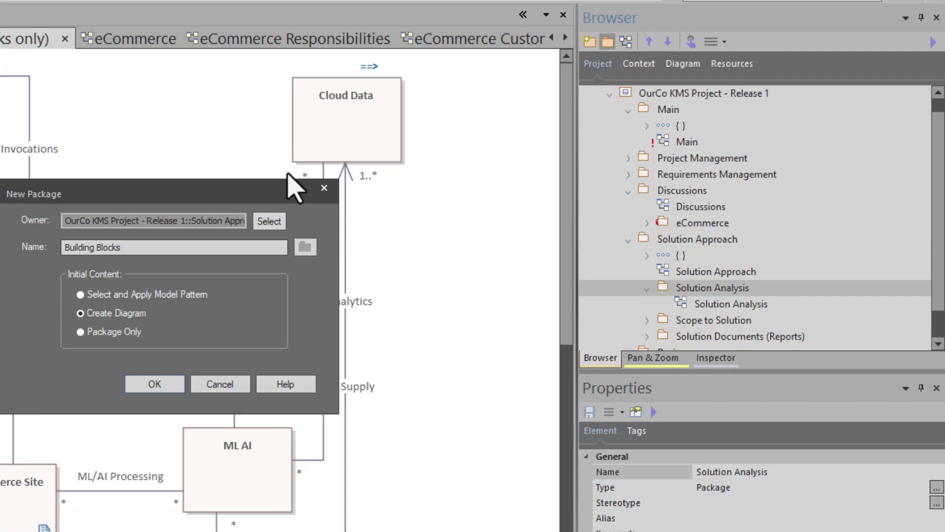
left_click(154, 384)
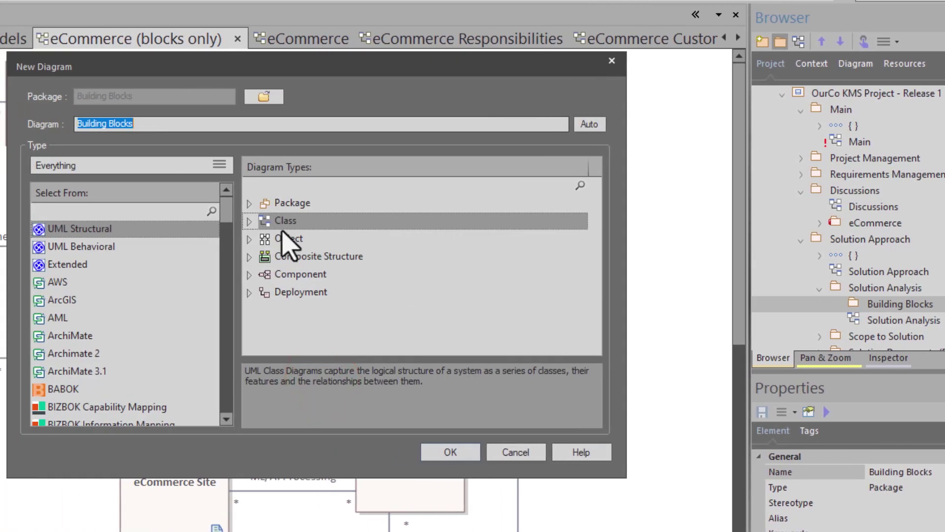
left_click(441, 448)
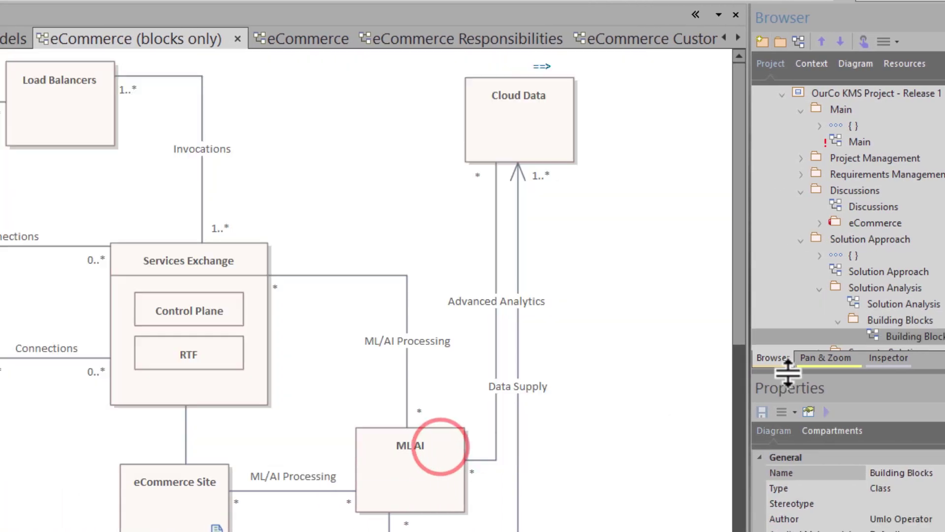
- Open the Building Blocks diagram and hide its Attributes, Operations, Package Contents and Receptions compartments
double_click(896, 336)
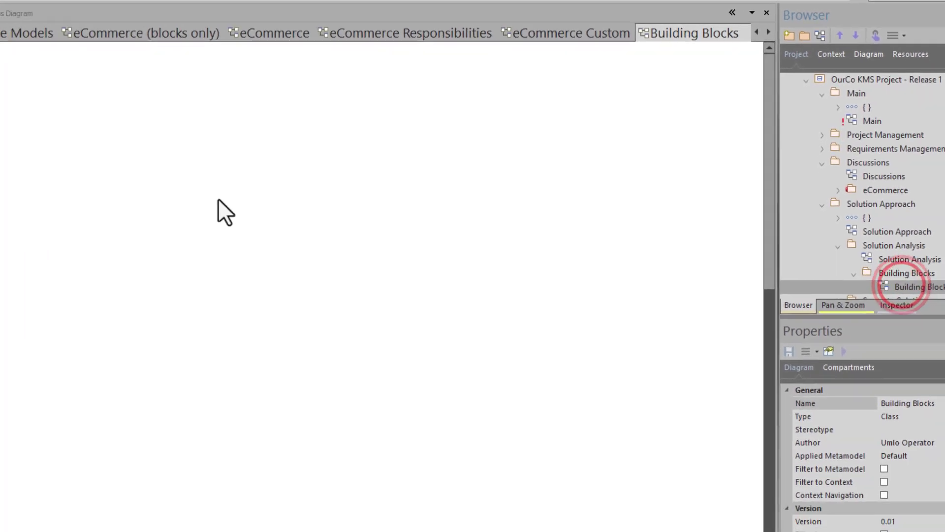
left_click(179, 183)
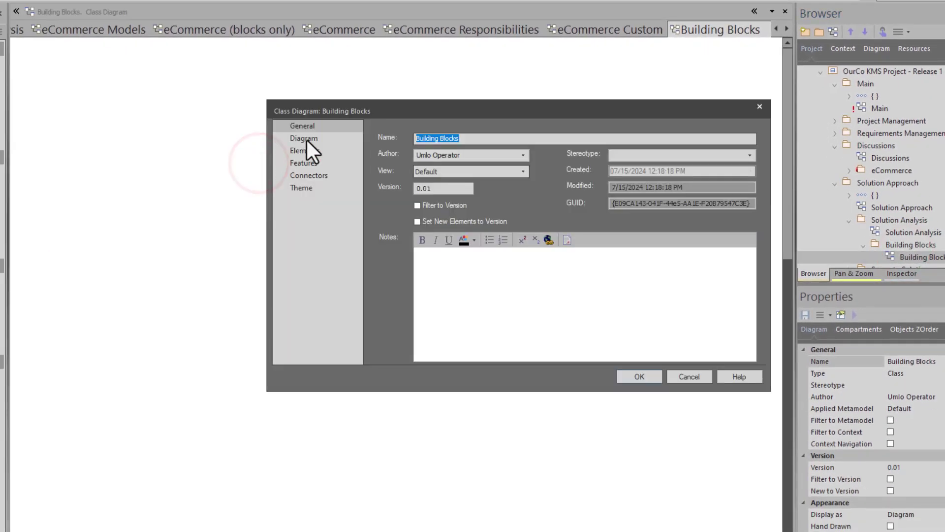
left_click(297, 152)
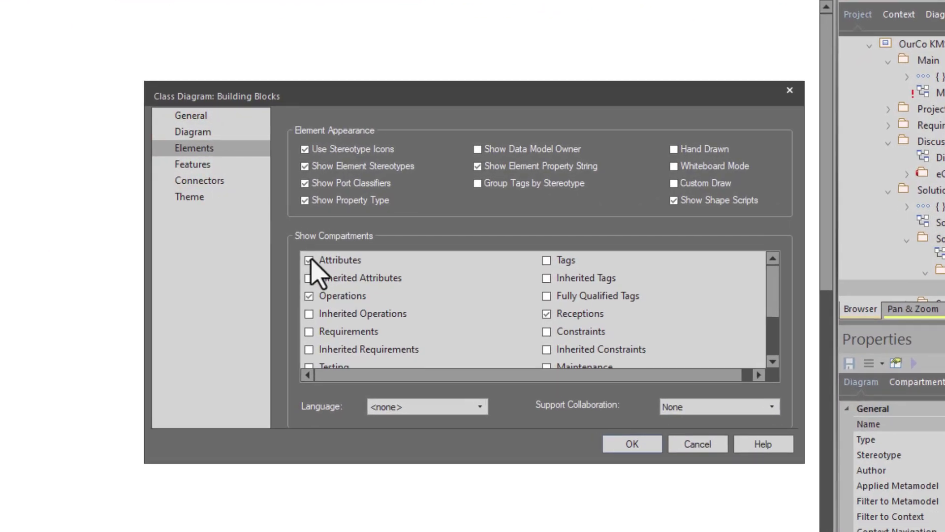
left_click(393, 236)
left_click(285, 305)
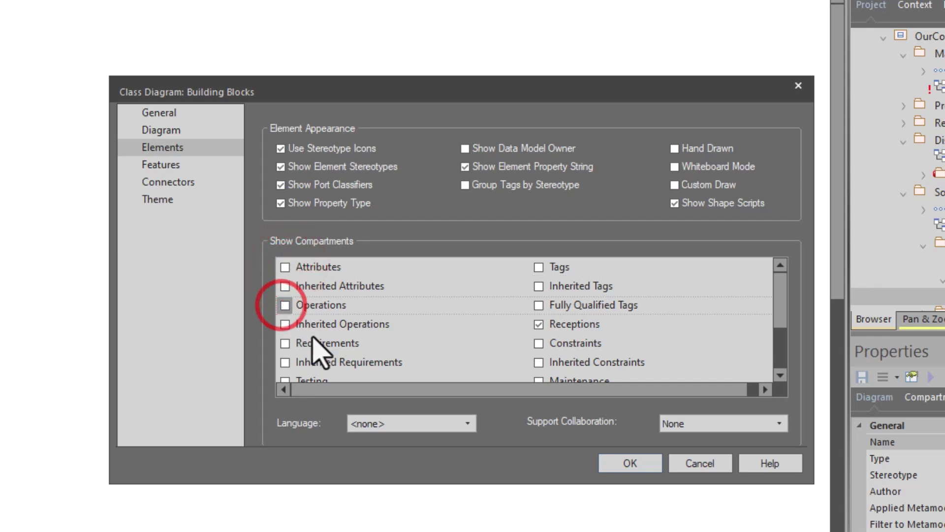
scroll(316, 344, "down", 3)
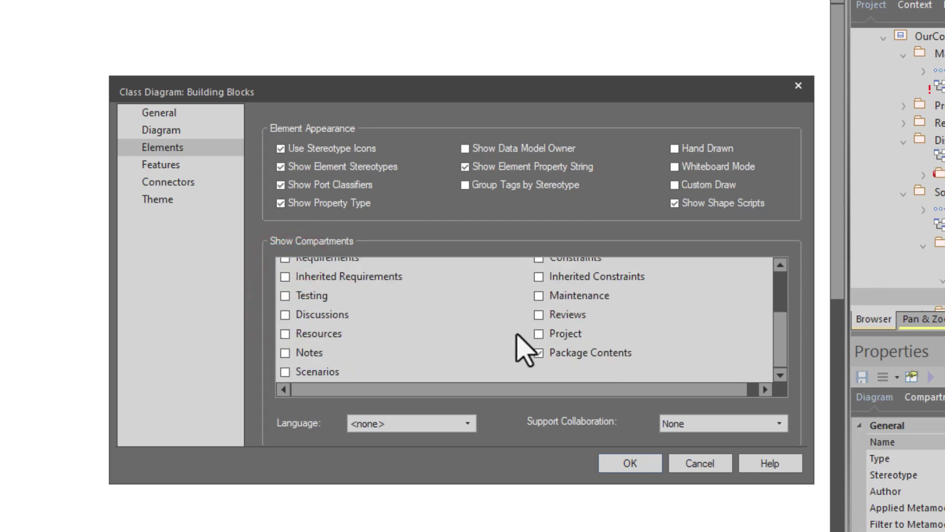
left_click(539, 353)
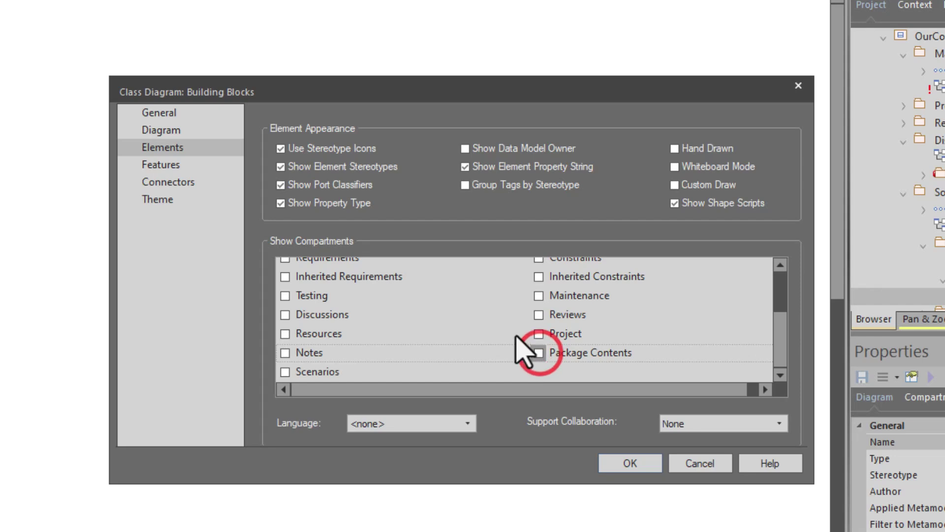
scroll(521, 339, "up", 3)
left_click(539, 324)
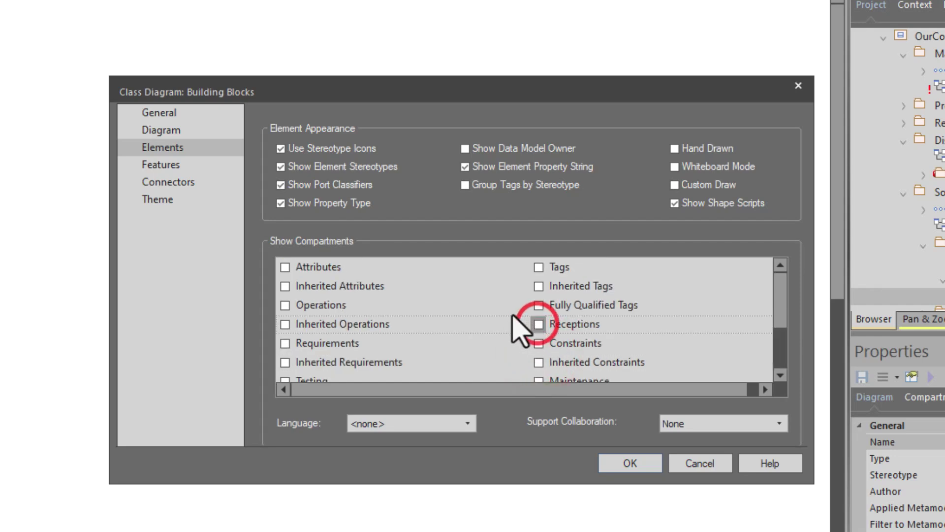
scroll(482, 296, "down", 3)
scroll(489, 321, "up", 3)
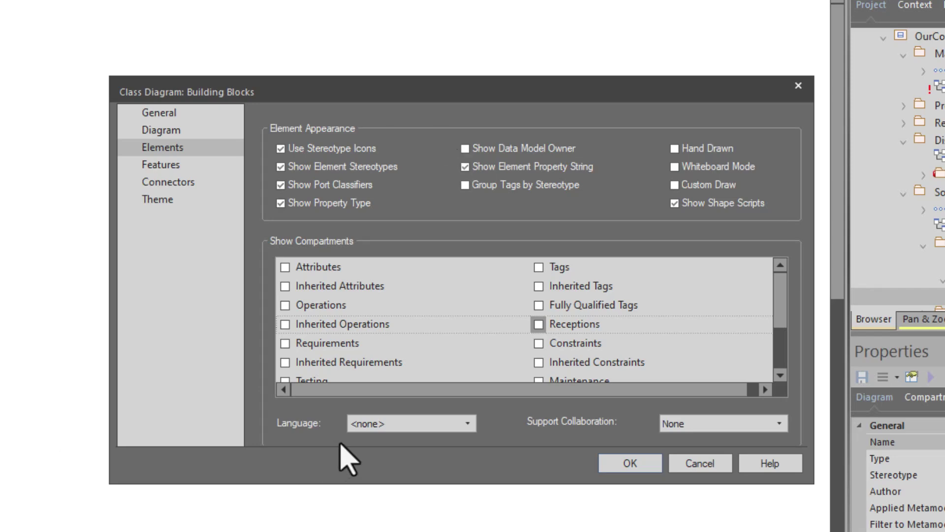
left_click(628, 471)
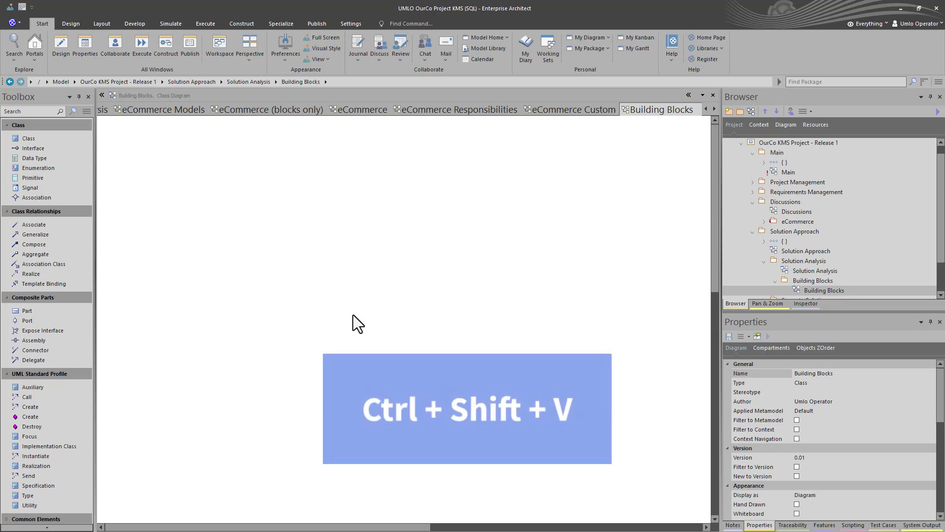
- Paste the copied elements as new into the Building Blocks diagram, including connectors but leaving out the diagram link element
key("ctrl+shift+v")
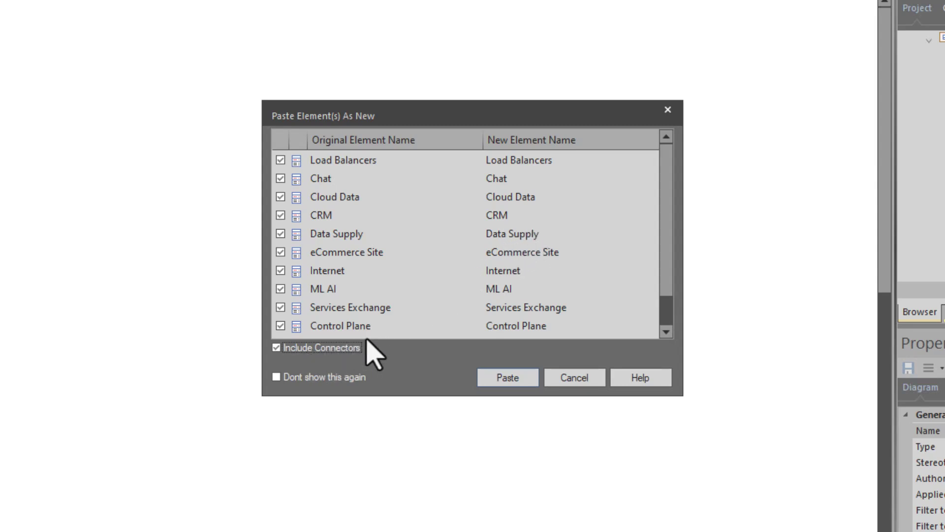
scroll(347, 237, "down", 1)
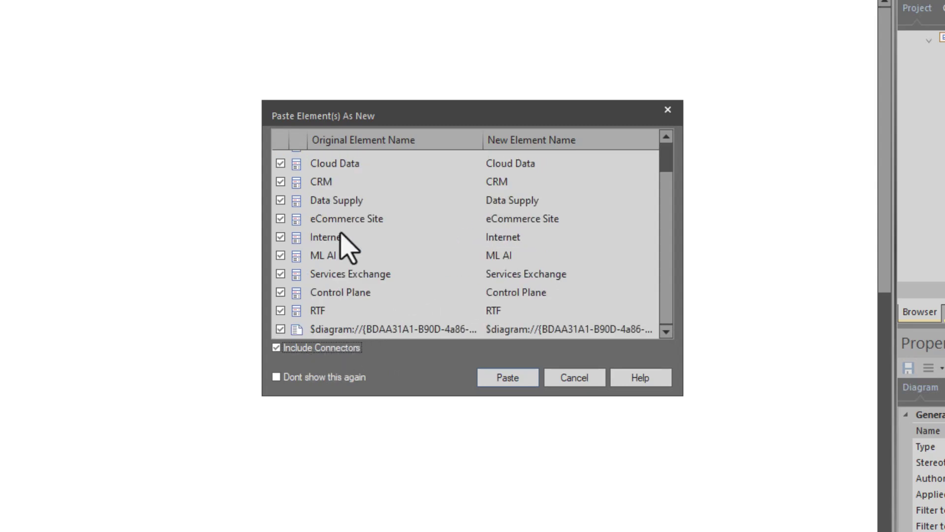
left_click(280, 329)
scroll(345, 285, "up", 1)
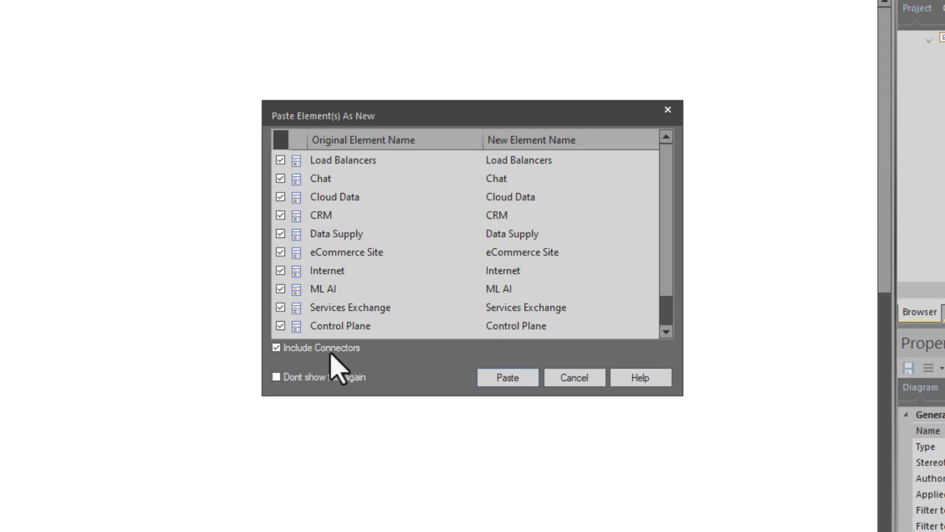
left_click(508, 384)
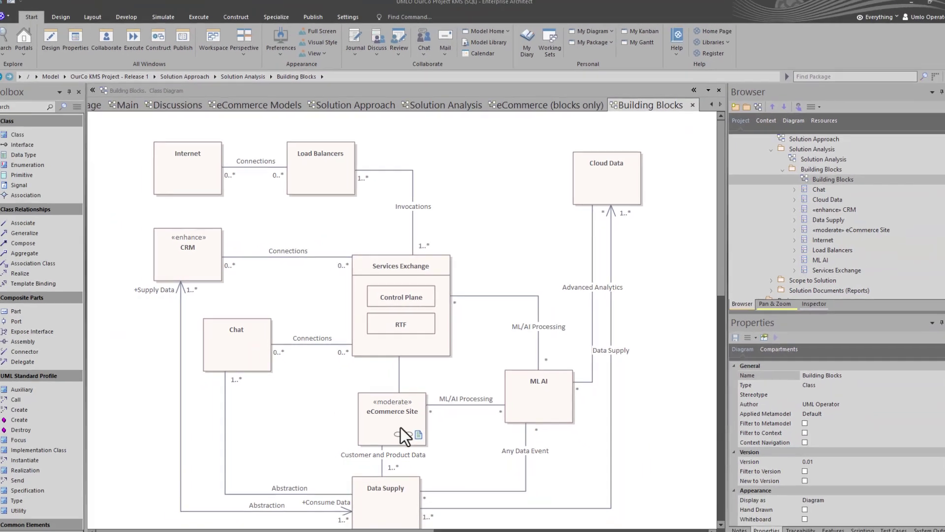
- Check the Building Blocks package contents and inspect the project properties and GUID of the pasted Cloud Data class
scroll(812, 175, "up", 1)
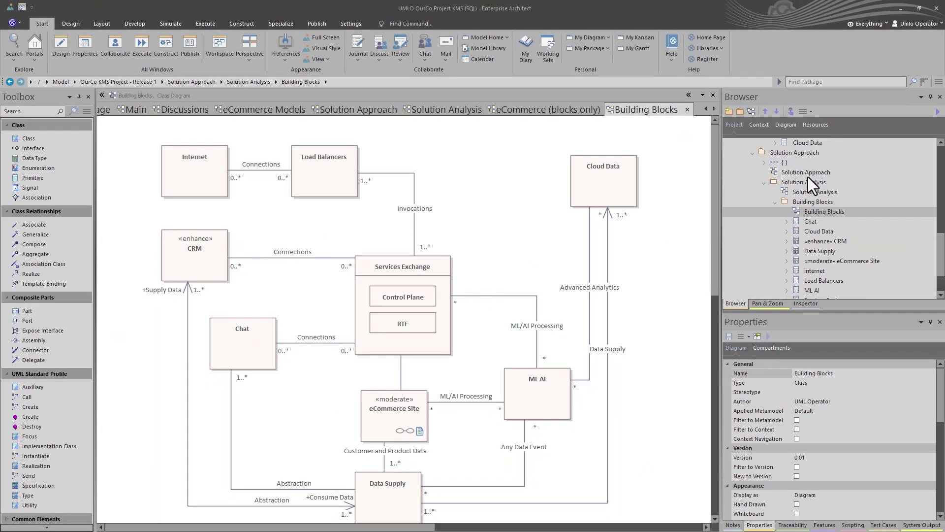
left_click(799, 202)
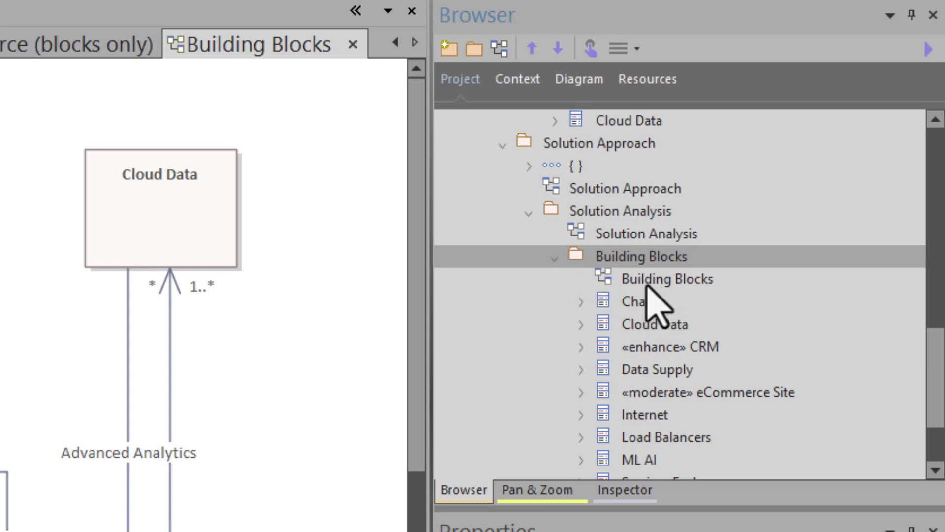
left_click(170, 224)
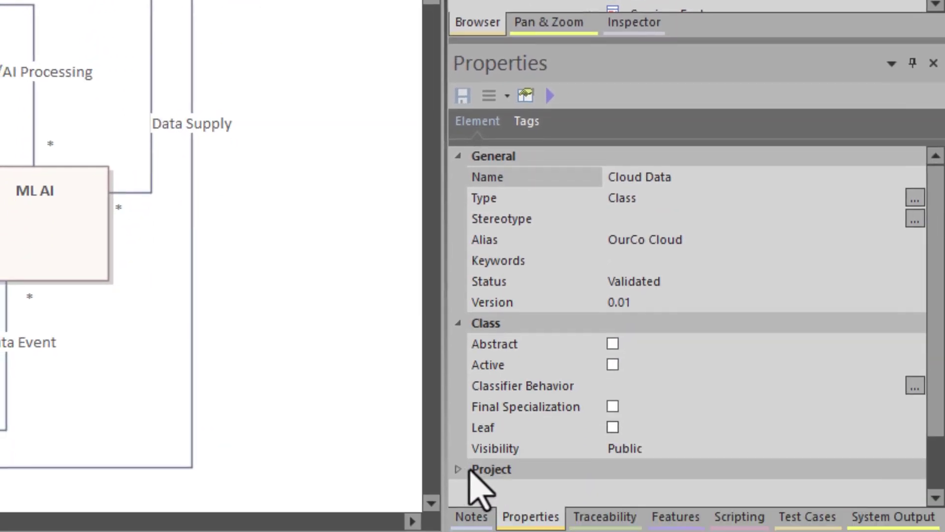
left_click(460, 469)
scroll(487, 480, "down", 4)
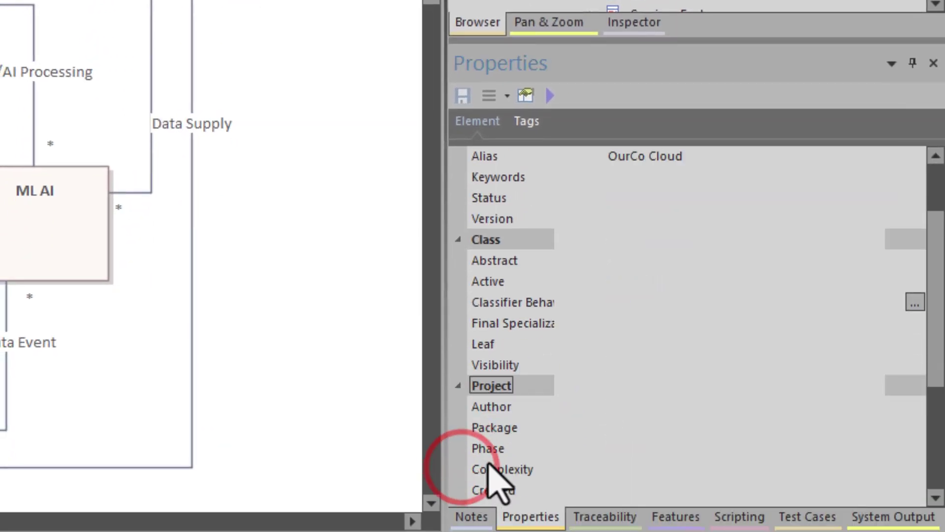
left_click(620, 405)
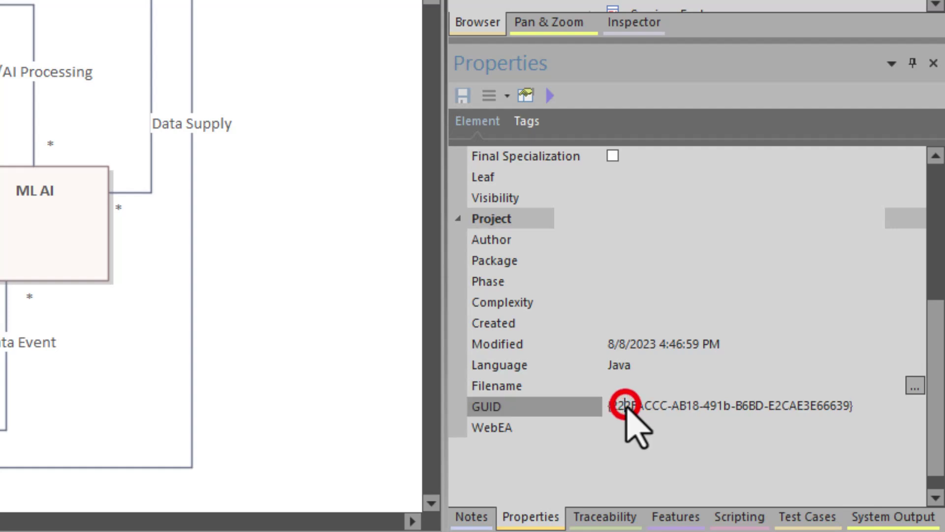
- Check the GUID of the pasted Cloud Data class and switch the Building Blocks diagram to Specification View
left_click(632, 405)
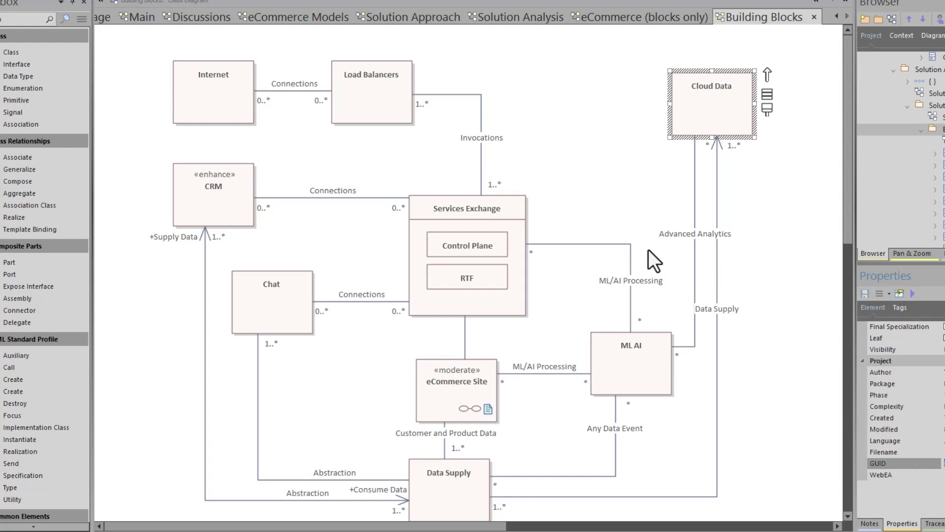
left_click(569, 189)
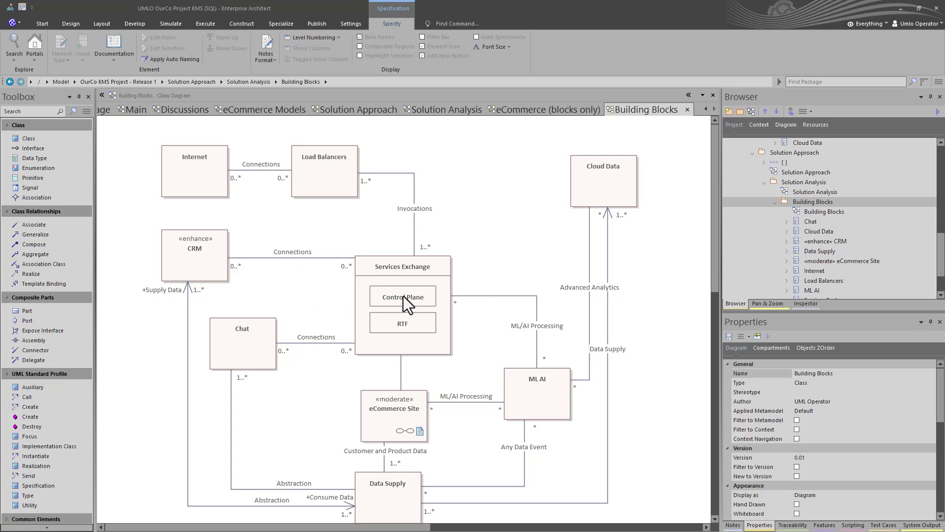
right_click(475, 195)
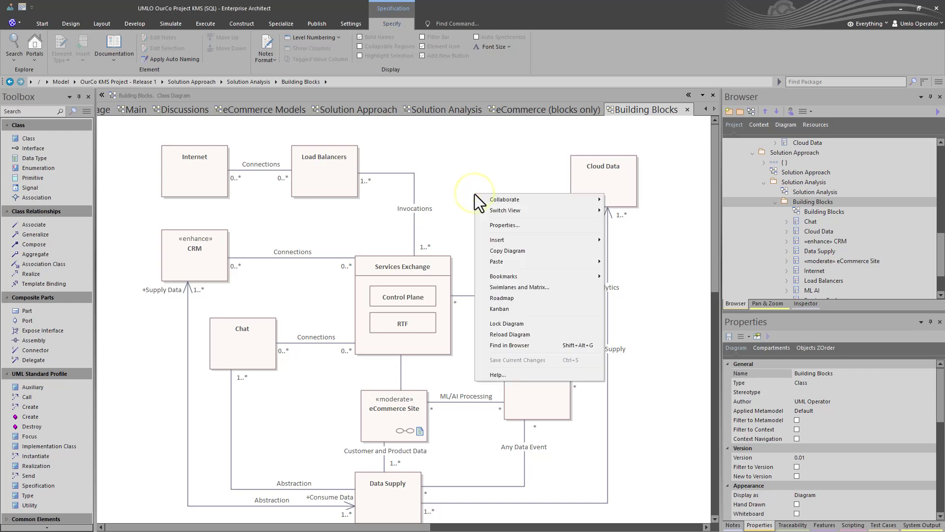
mouse_move(499, 212)
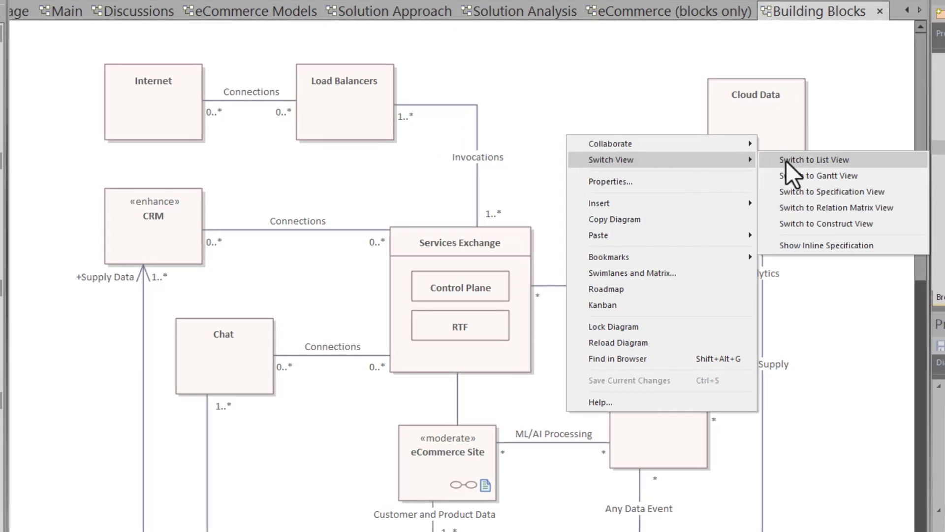
left_click(839, 191)
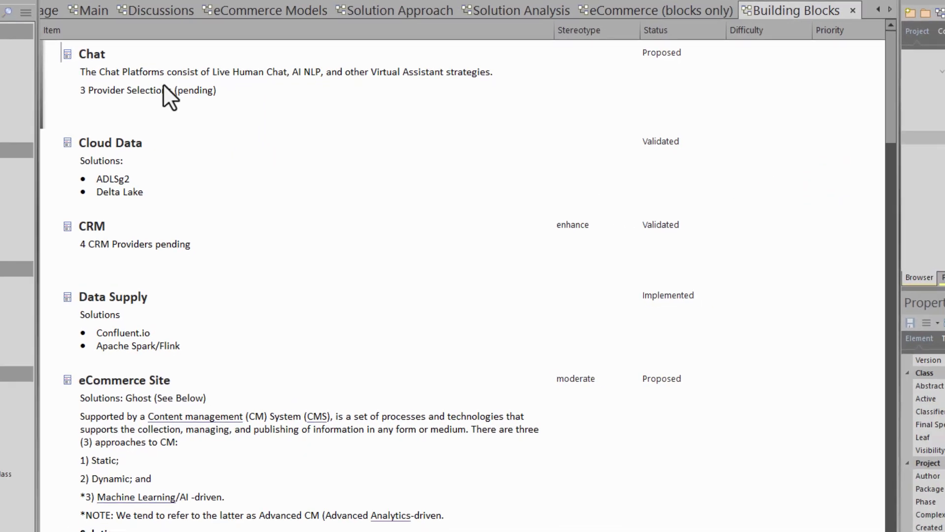
- Read through the building block descriptions in the specification from Chat down to Services Exchange
scroll(173, 93, "down", 10)
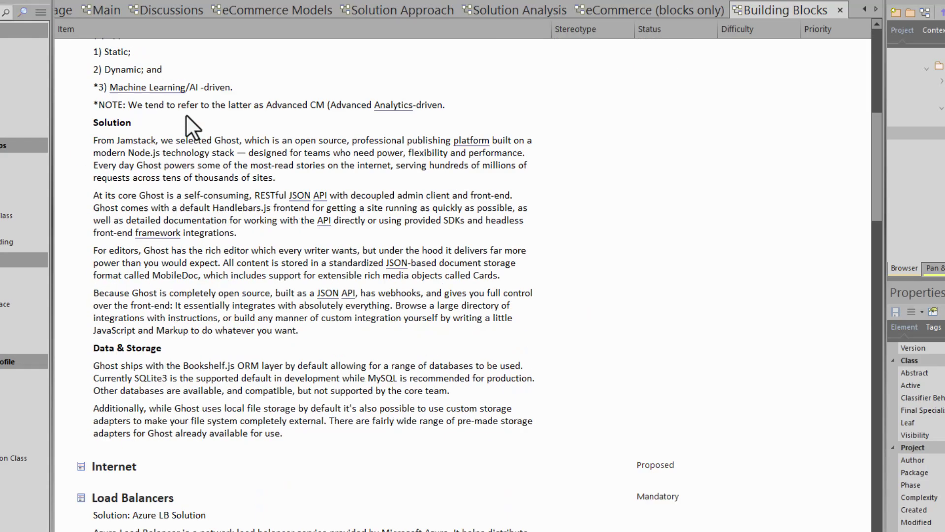
scroll(185, 114, "down", 10)
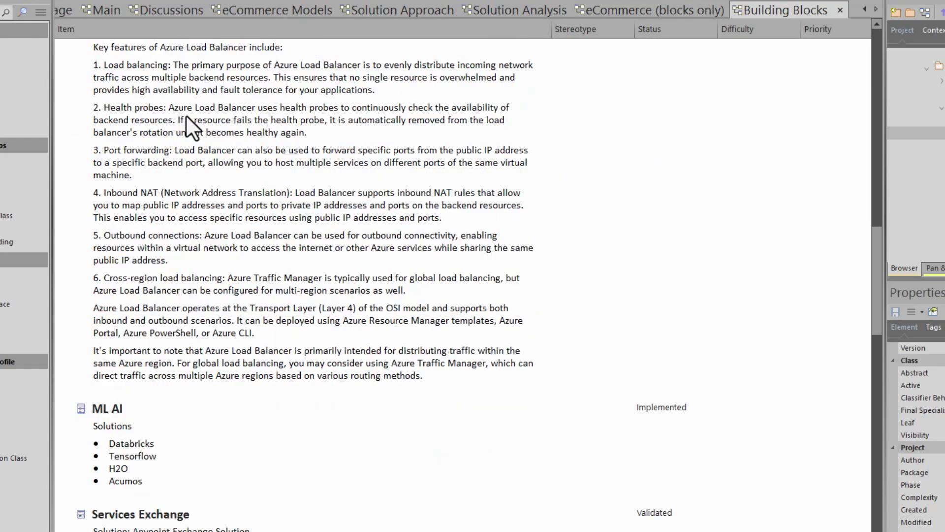
scroll(185, 117, "down", 6)
scroll(182, 118, "up", 8)
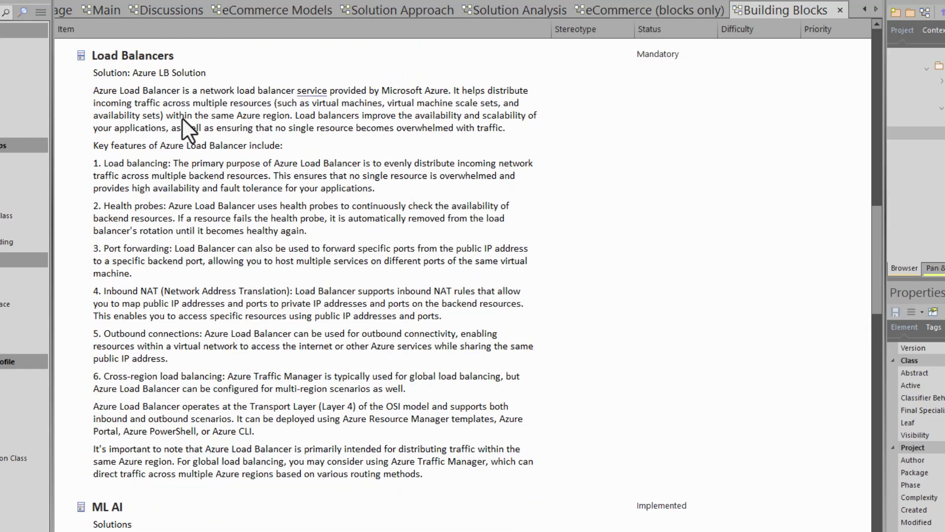
scroll(183, 118, "up", 15)
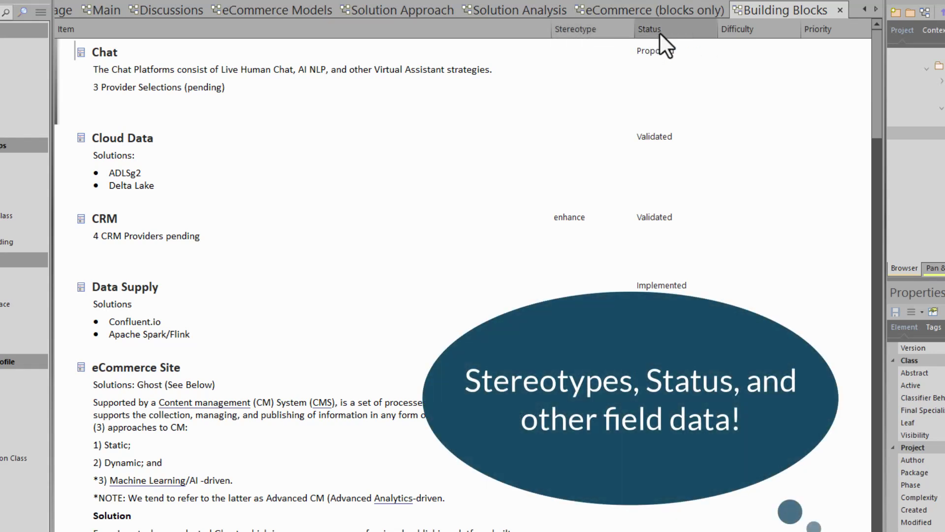
- Set the status of the Chat building block to Implemented
left_click(233, 74)
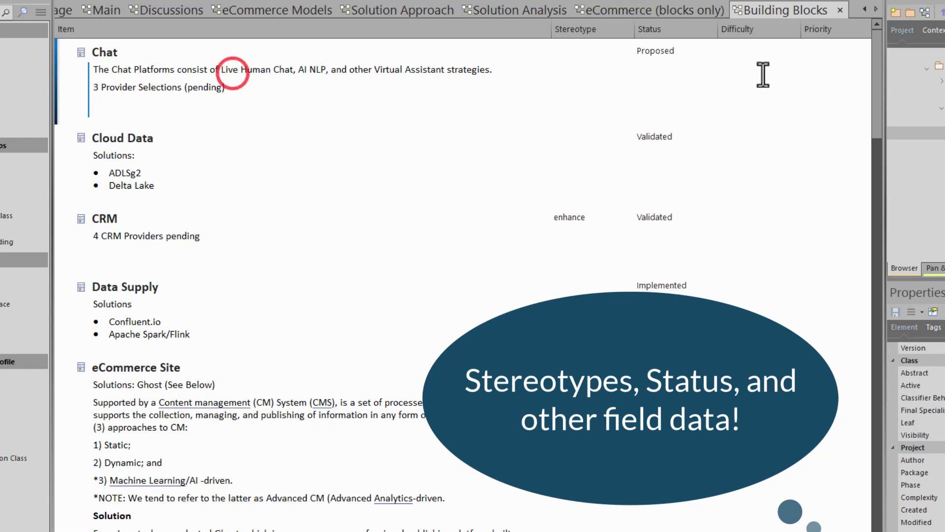
left_click(666, 49)
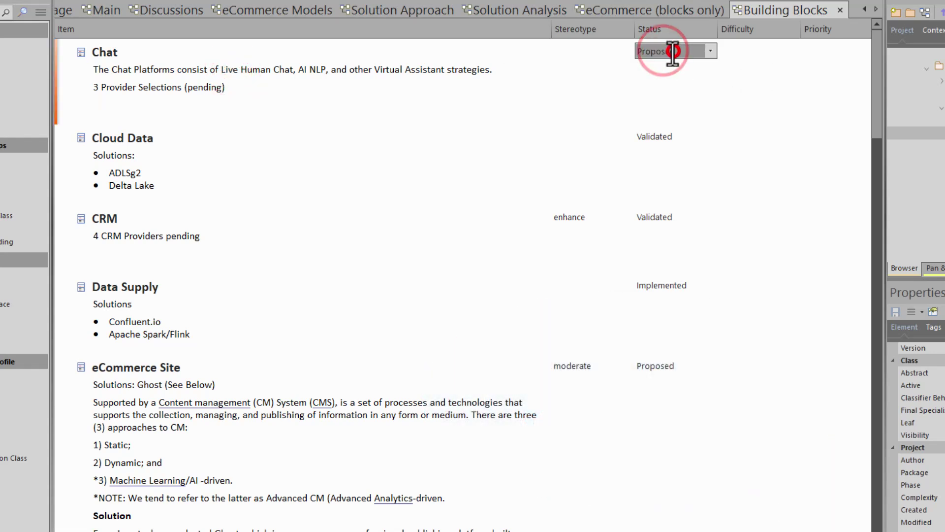
left_click(710, 51)
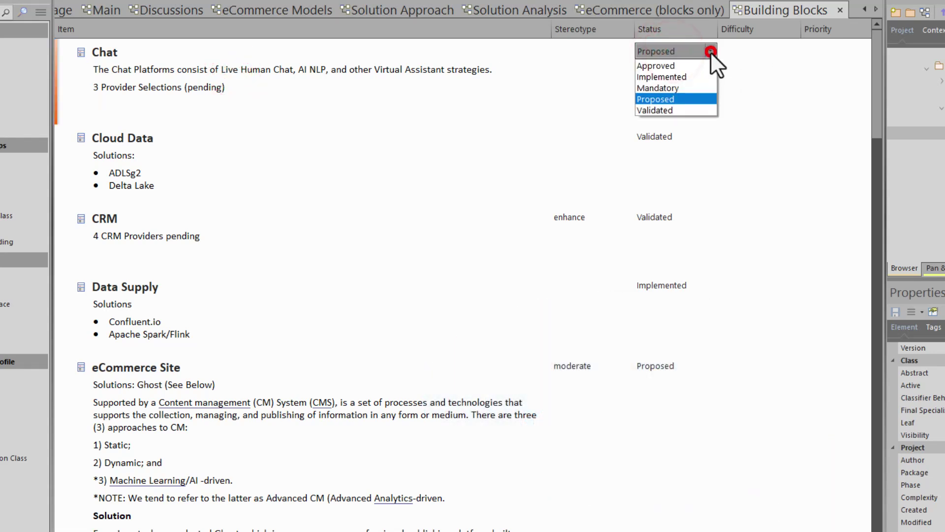
left_click(681, 75)
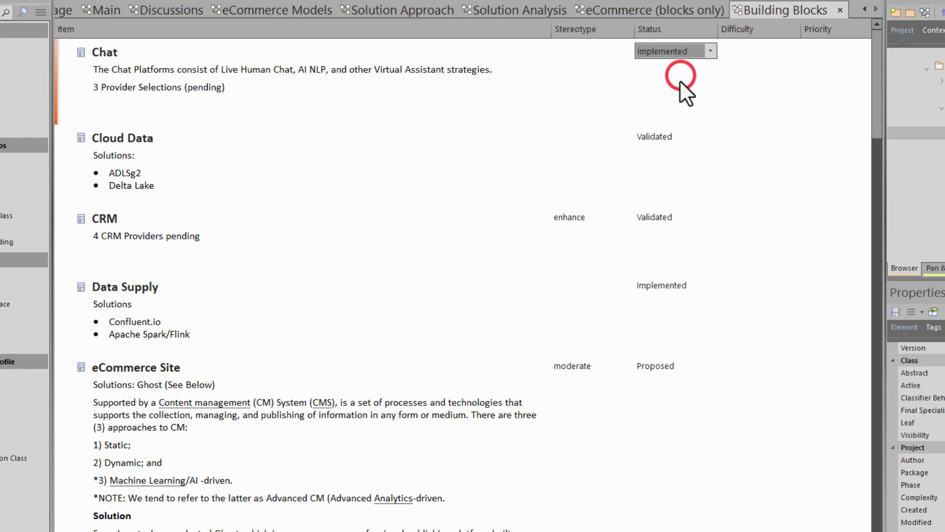
left_click(288, 172)
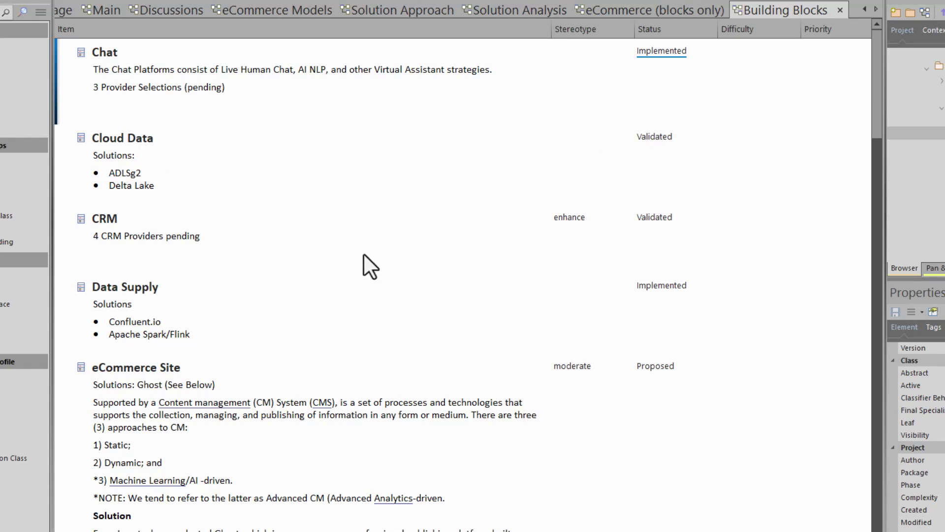
- Check the CRM block's status and the status choices for eCommerce Site, keeping eCommerce Site at Proposed
left_click(229, 232)
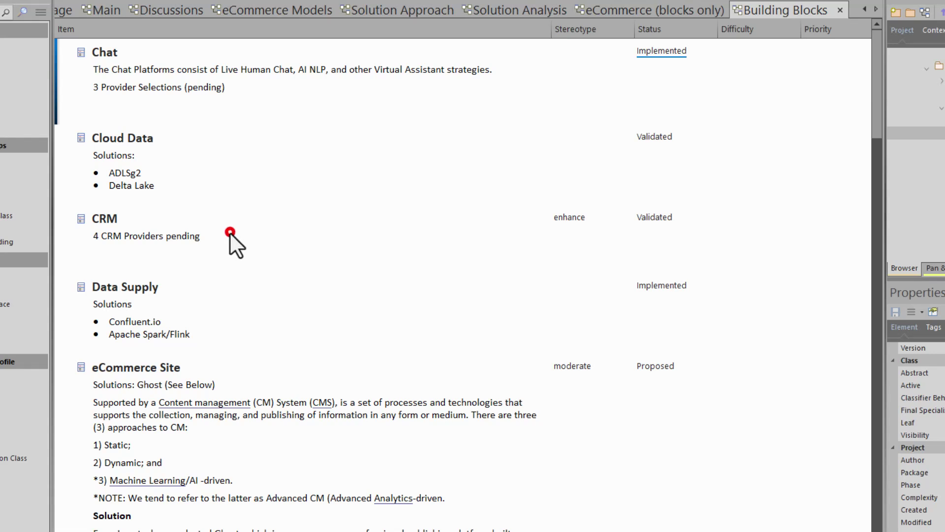
left_click(658, 218)
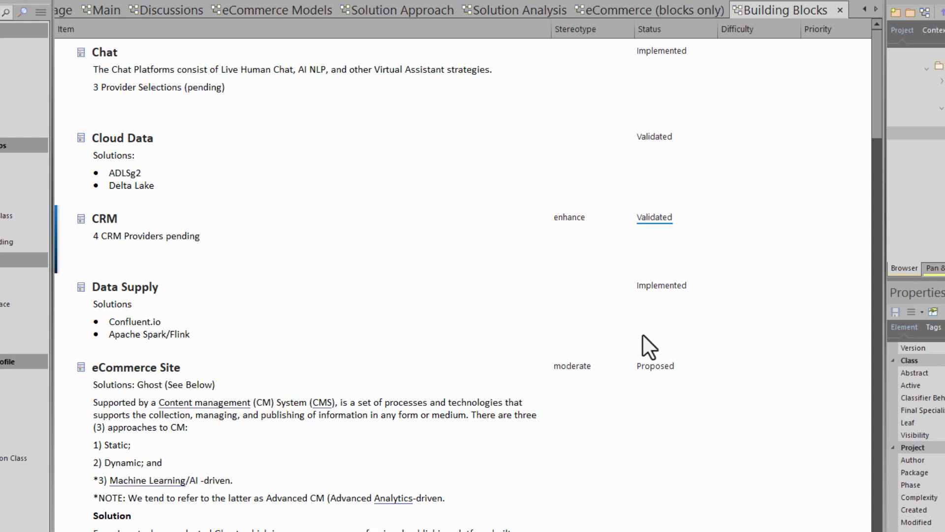
scroll(643, 335, "down", 3)
scroll(637, 338, "down", 1)
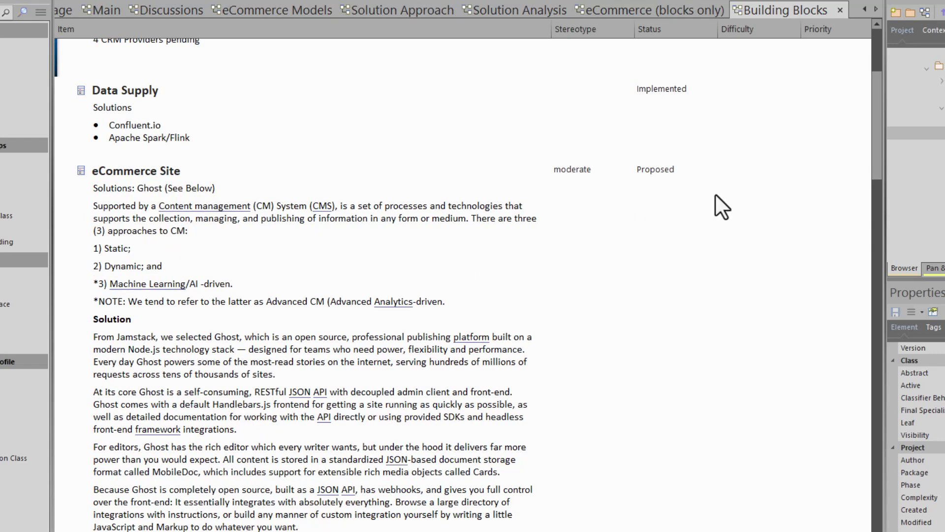
left_click(665, 170)
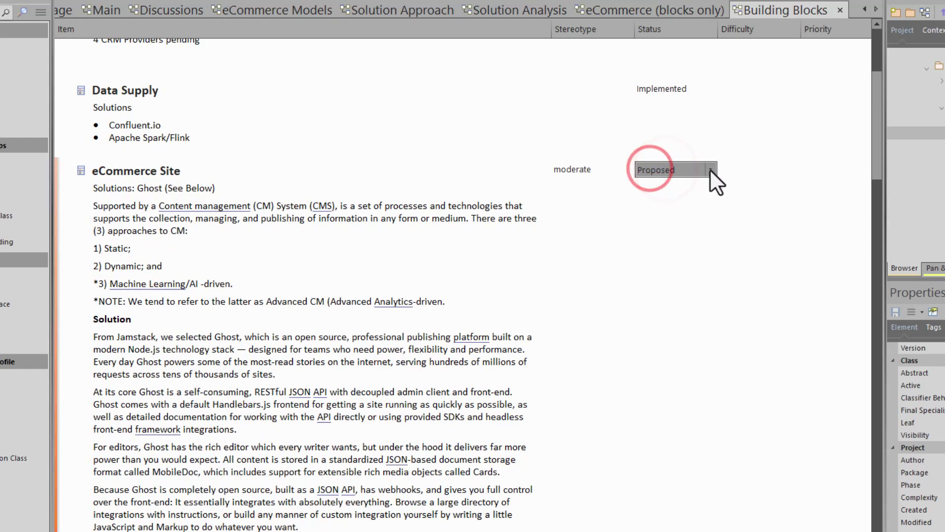
left_click(711, 168)
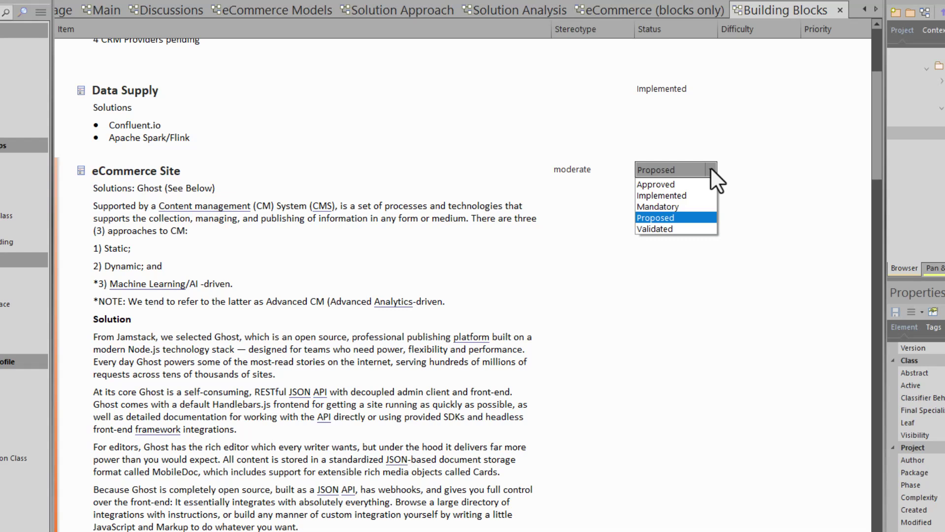
left_click(666, 218)
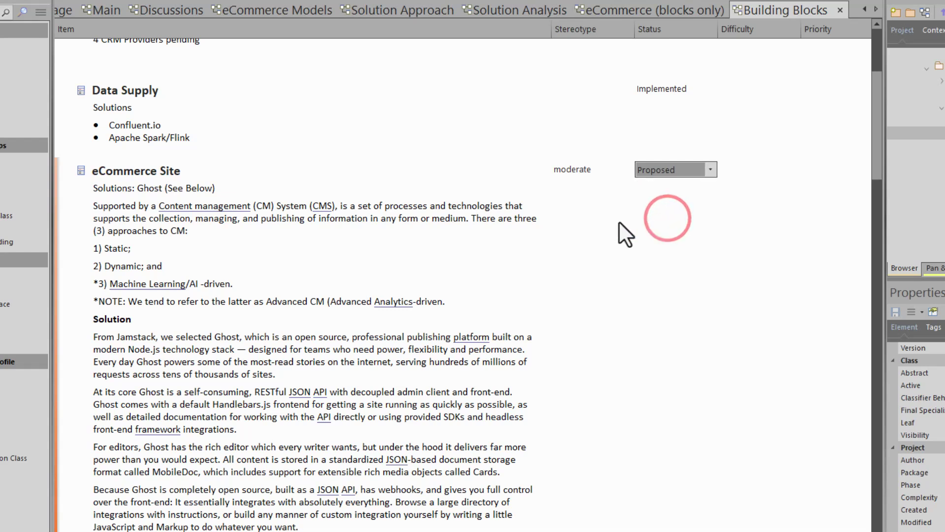
left_click(407, 262)
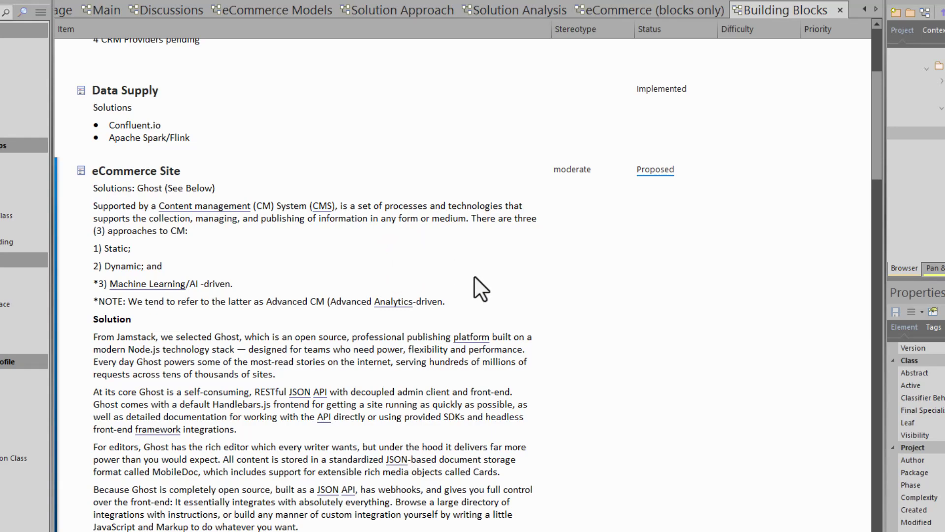
- Clear the stereotype of the CRM building block in the specification
scroll(427, 288, "down", 6)
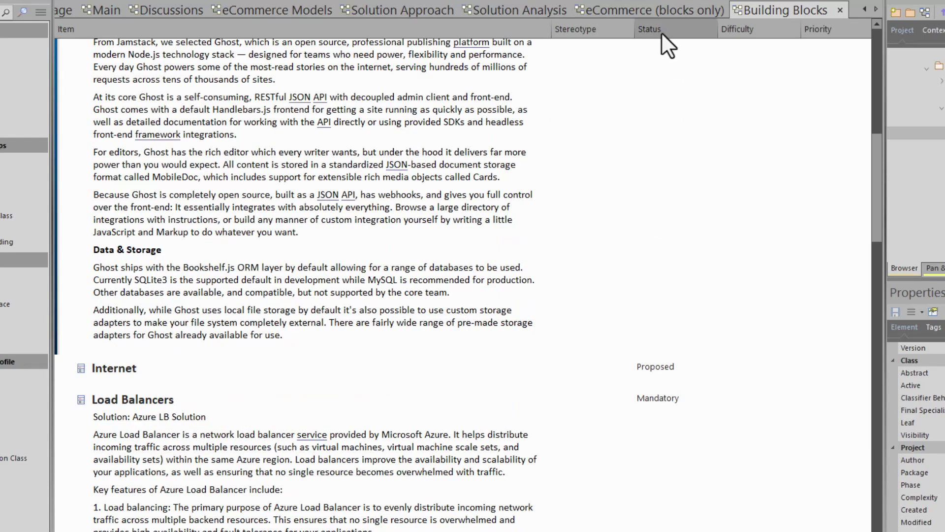
scroll(696, 119, "up", 10)
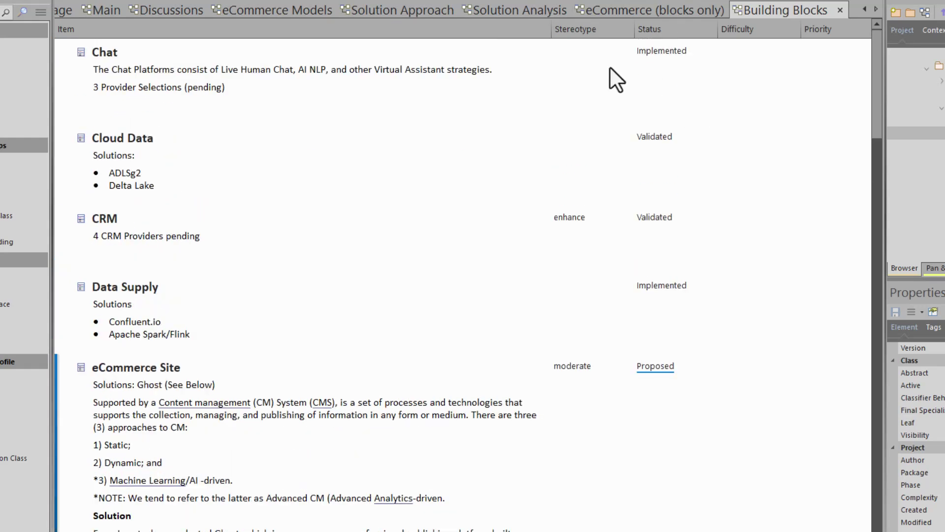
left_click(589, 55)
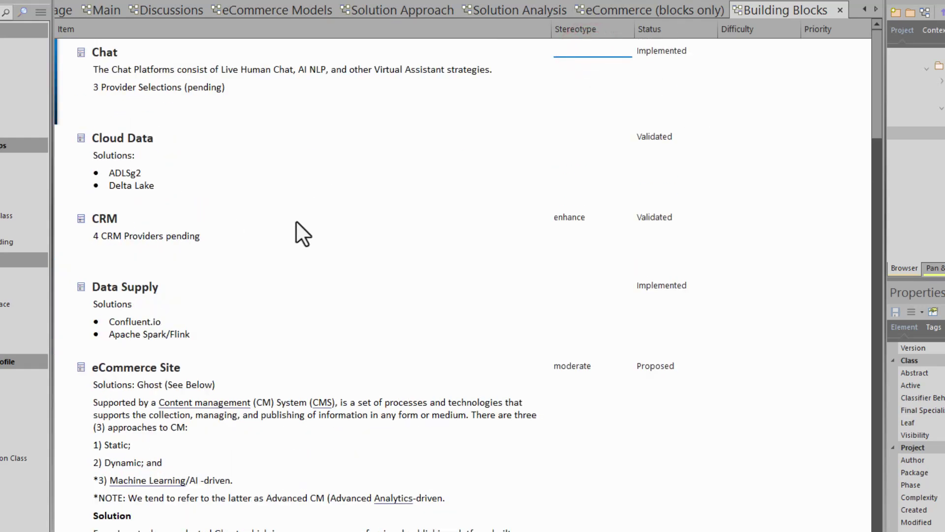
left_click(569, 219)
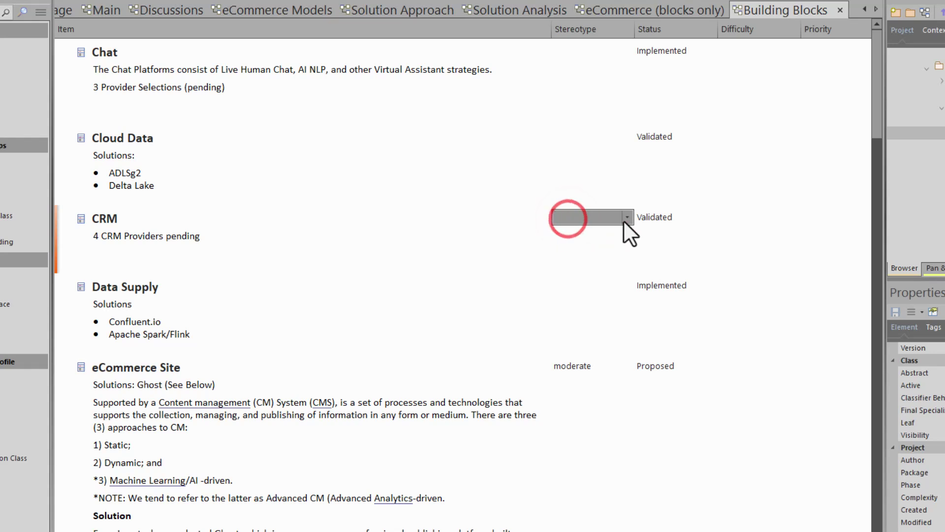
left_click(627, 217)
left_click(627, 217)
left_click(326, 226)
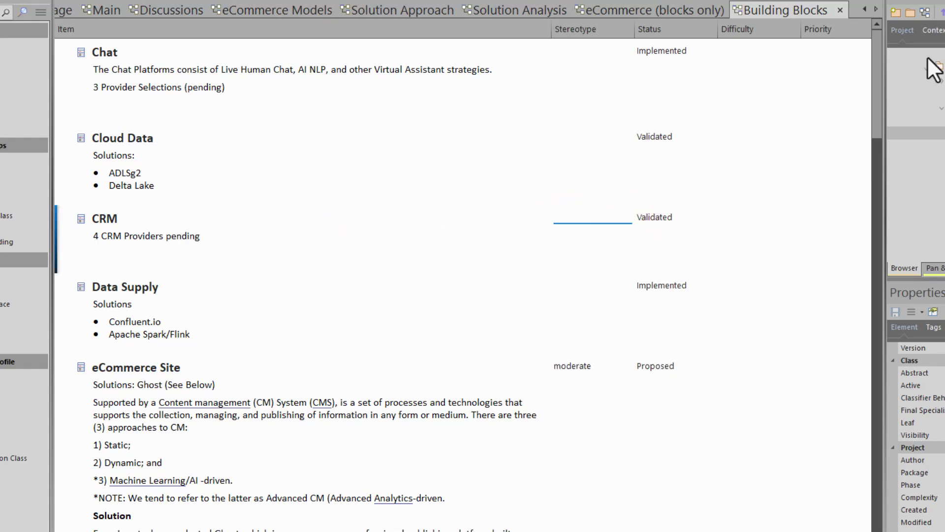
- Inspect the Difficulty fields of the Chat and Cloud Data building blocks
left_click(740, 63)
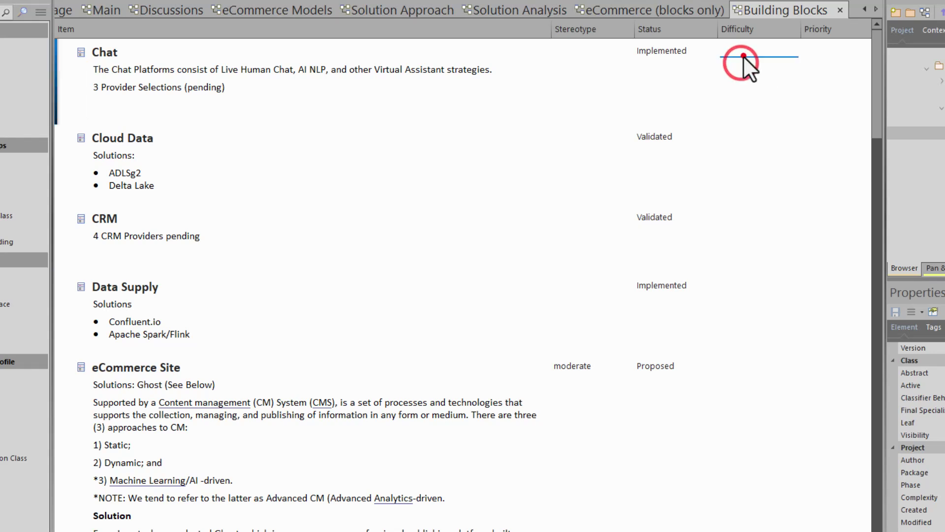
left_click(736, 138)
left_click(752, 130)
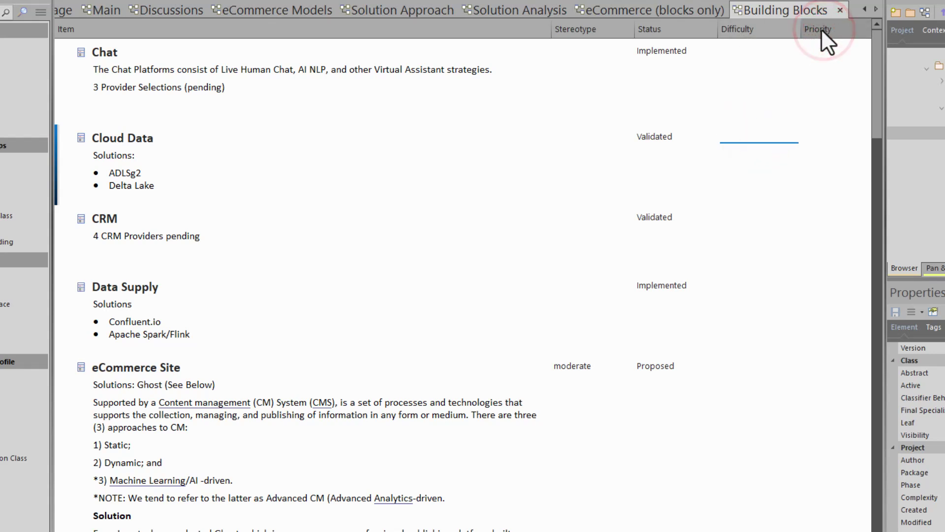
- Add a Risk column between Stereotype and Status using the Field Chooser
right_click(573, 30)
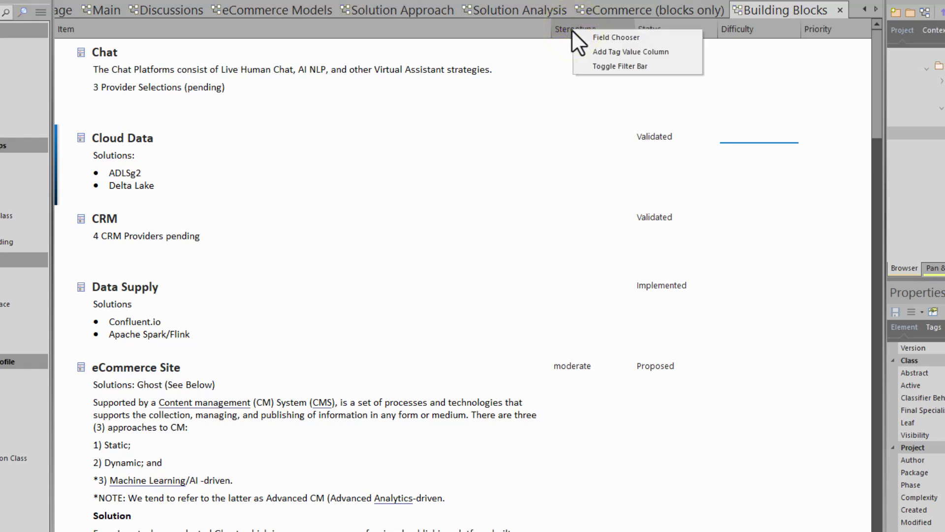
left_click(606, 38)
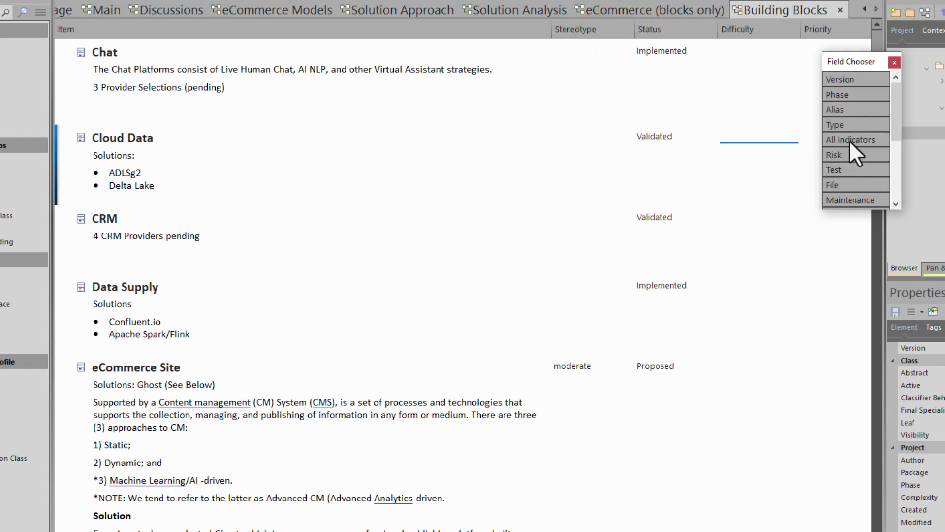
left_click_drag(844, 155, 640, 31)
left_click(657, 52)
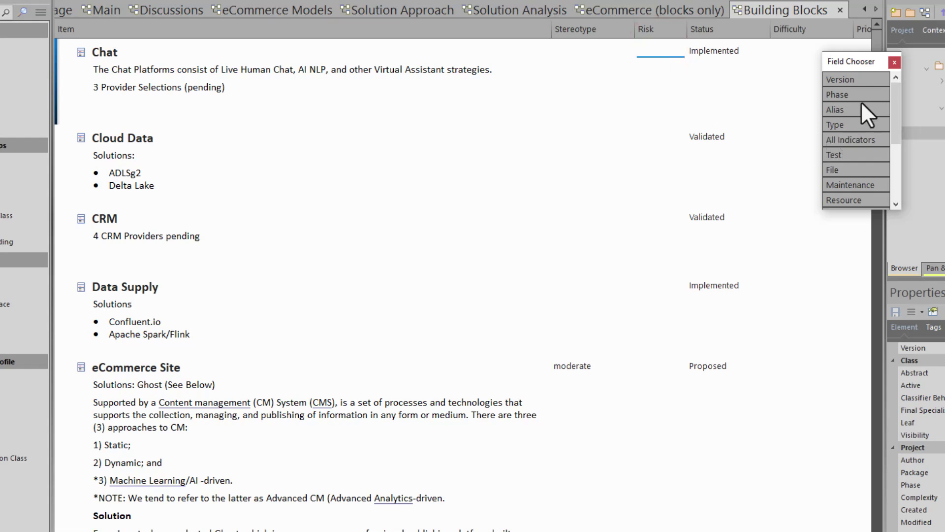
left_click(894, 63)
- Remove the Risk, Difficulty and Stereotype columns from the specification, leaving Status and Priority beside the items
left_click_drag(646, 29, 601, 163)
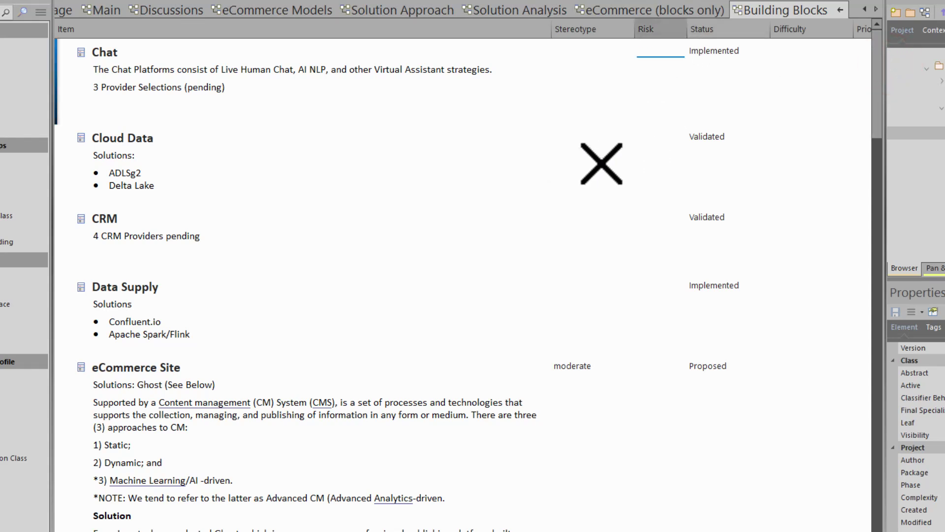
left_click_drag(749, 28, 601, 148)
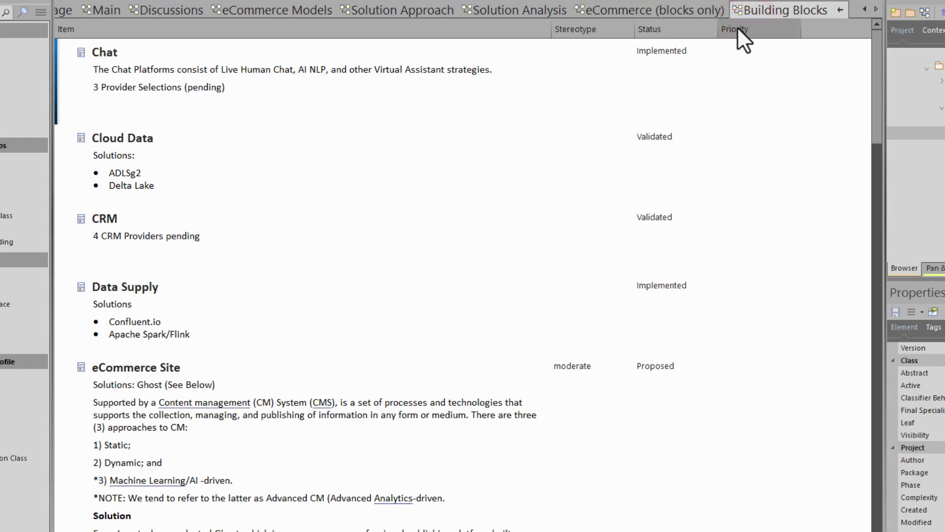
left_click_drag(737, 27, 730, 54)
left_click_drag(578, 40, 585, 116)
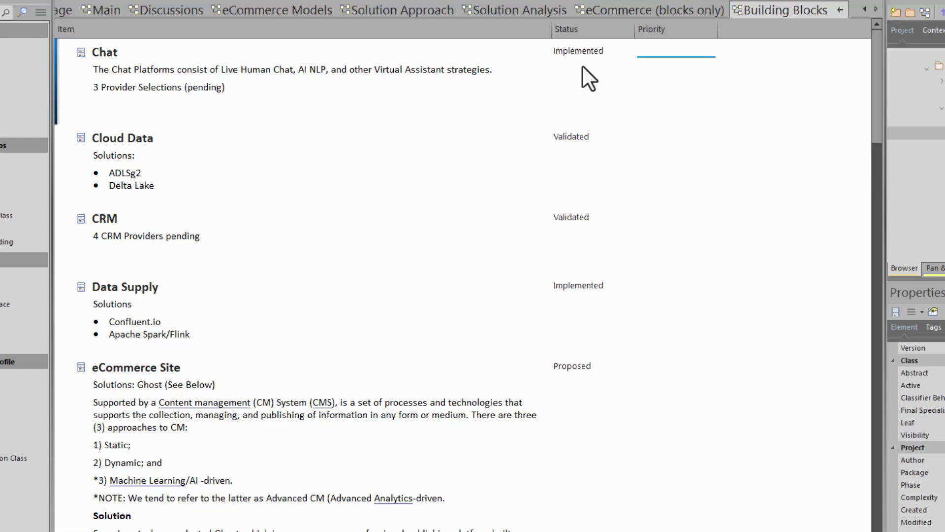
scroll(528, 191, "down", 20)
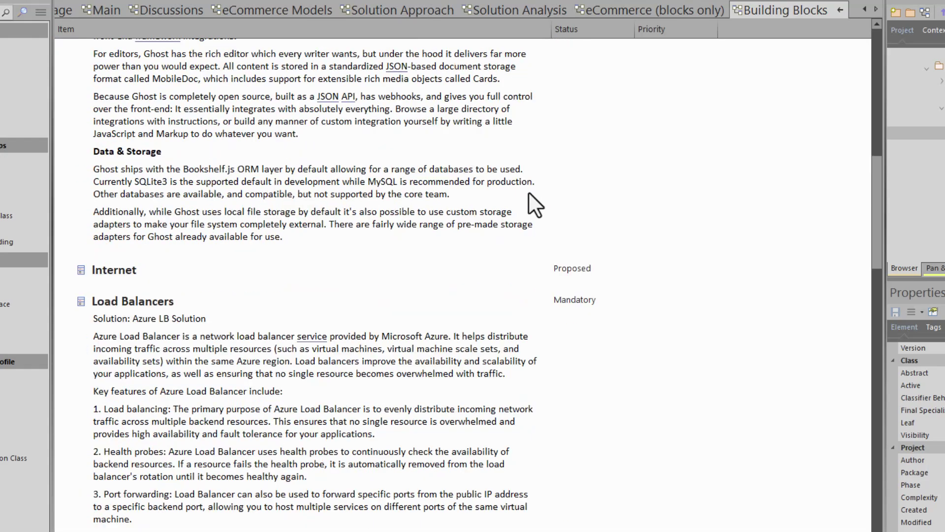
- Review the remaining building block descriptions and statuses in the specification, and return to the graphical diagram view
scroll(528, 193, "down", 20)
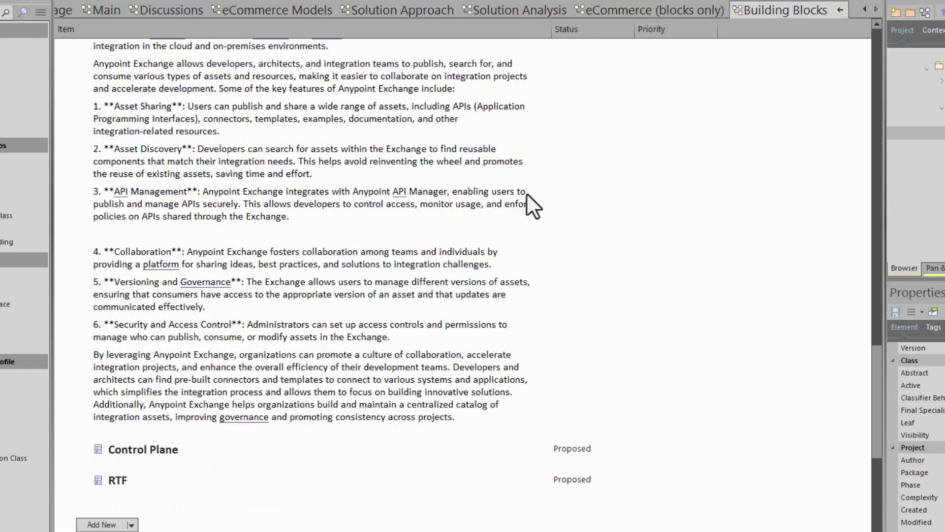
scroll(527, 194, "up", 20)
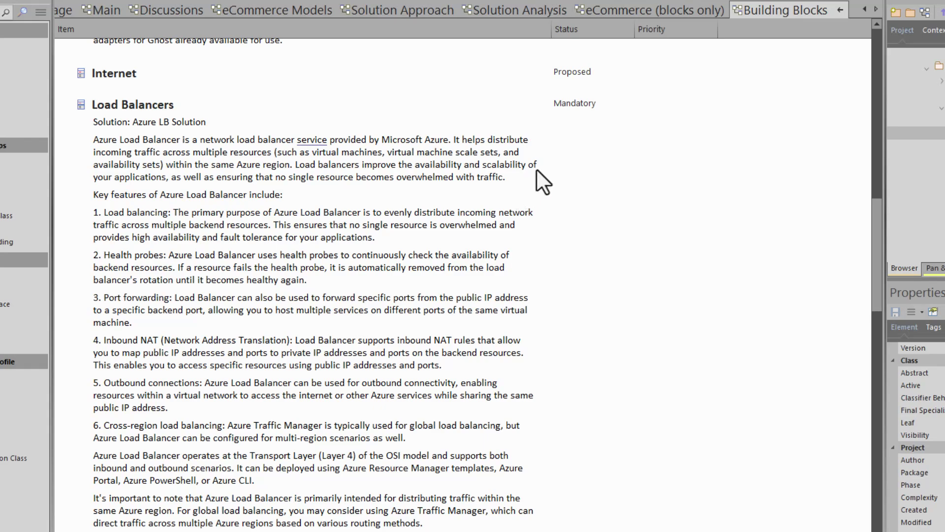
scroll(539, 167, "up", 15)
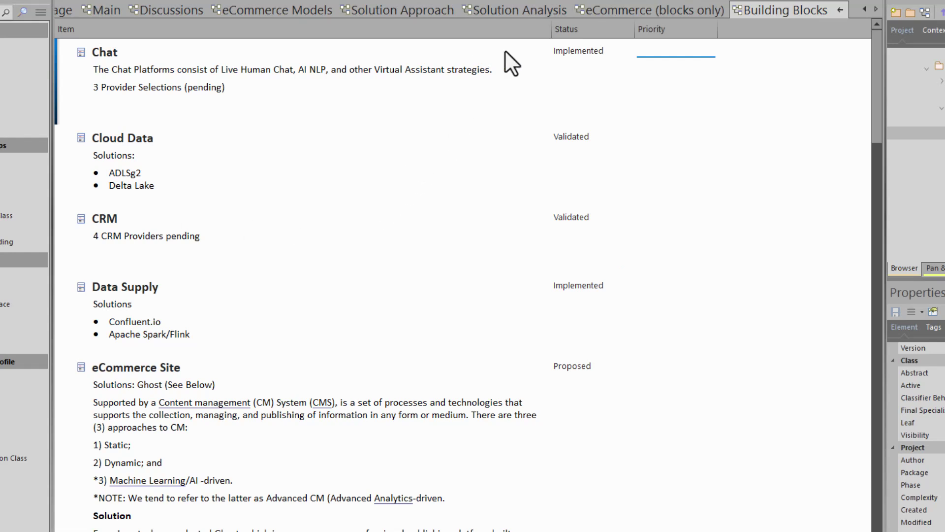
left_click(839, 10)
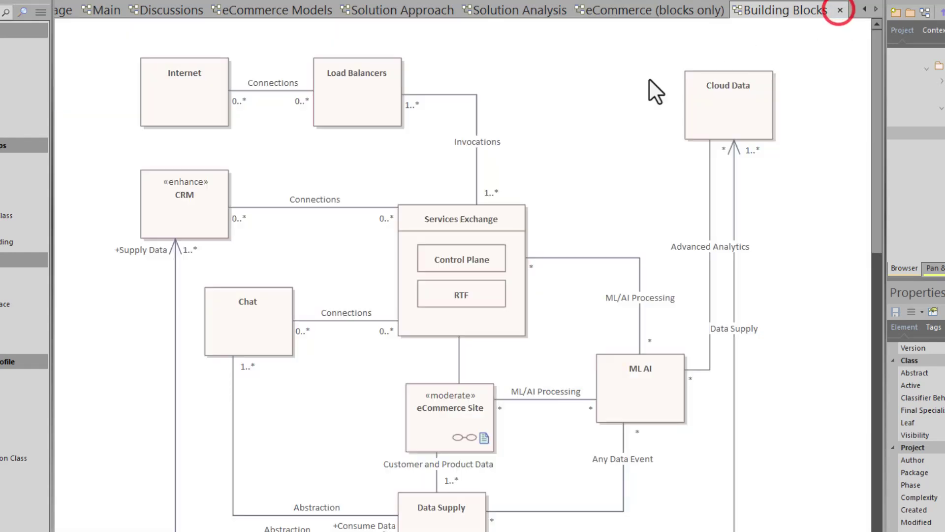
- Switch the Building Blocks diagram to the Relation Matrix view and limit the matrix to connected elements
right_click(544, 84)
left_click(603, 107)
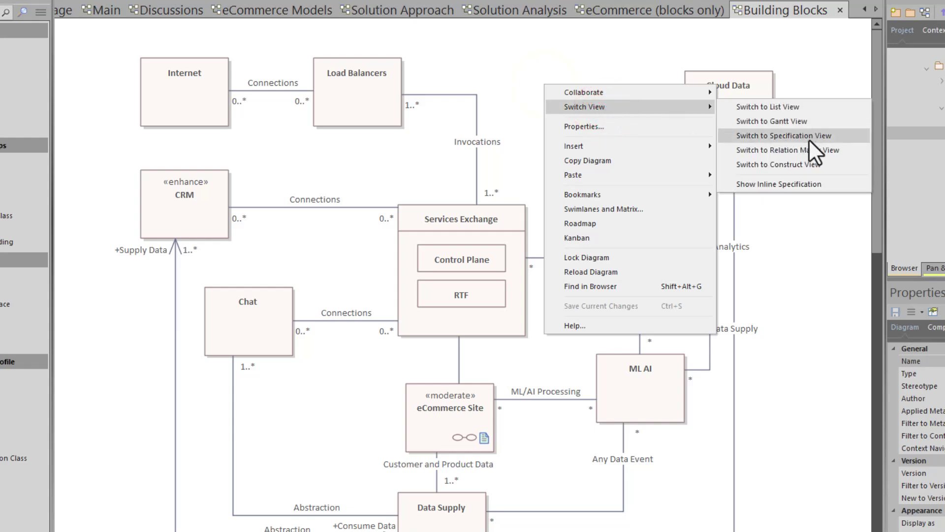
left_click(806, 152)
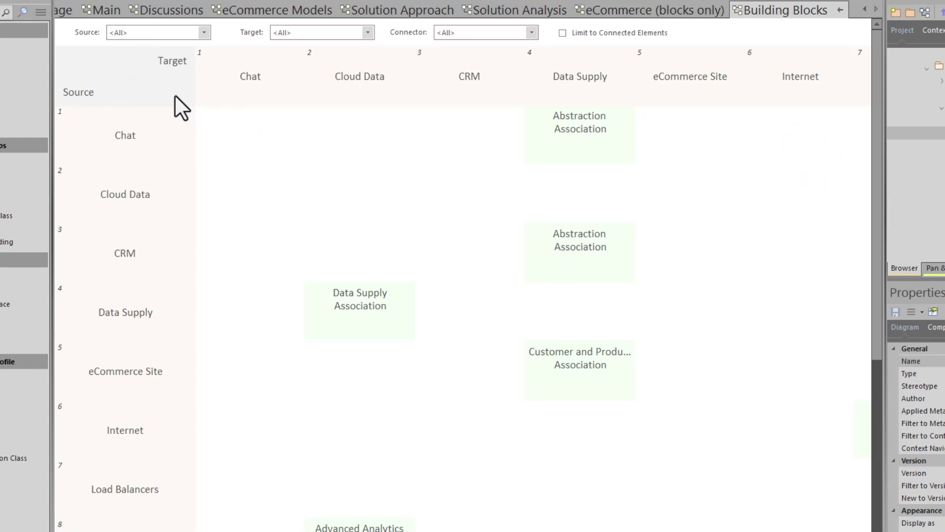
left_click(532, 35)
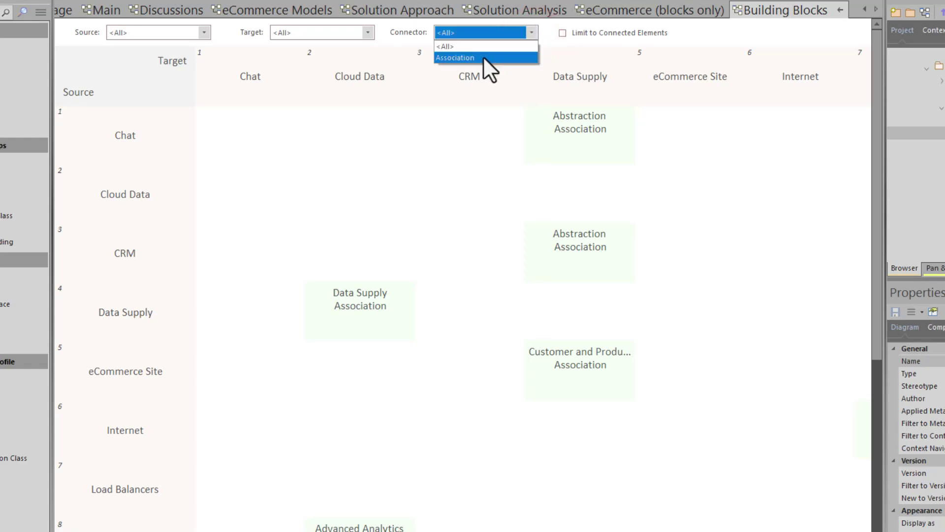
left_click(528, 30)
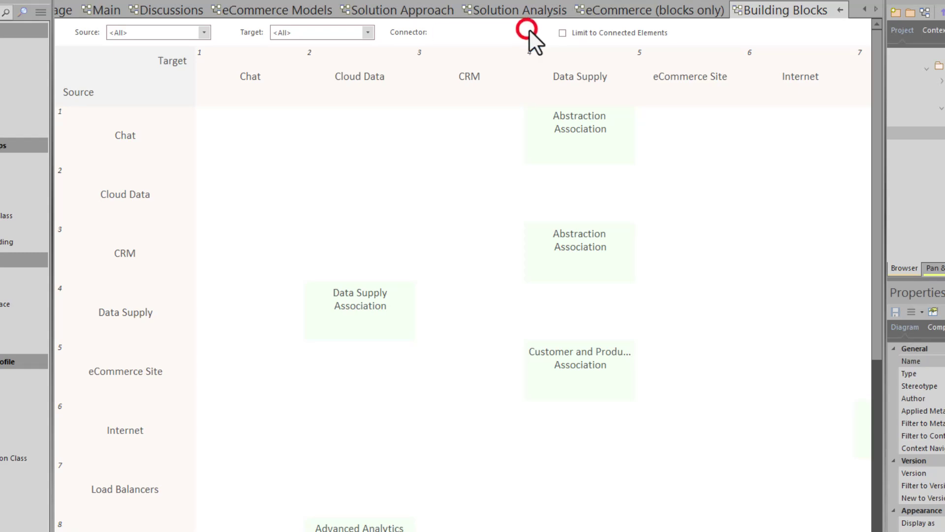
left_click(563, 32)
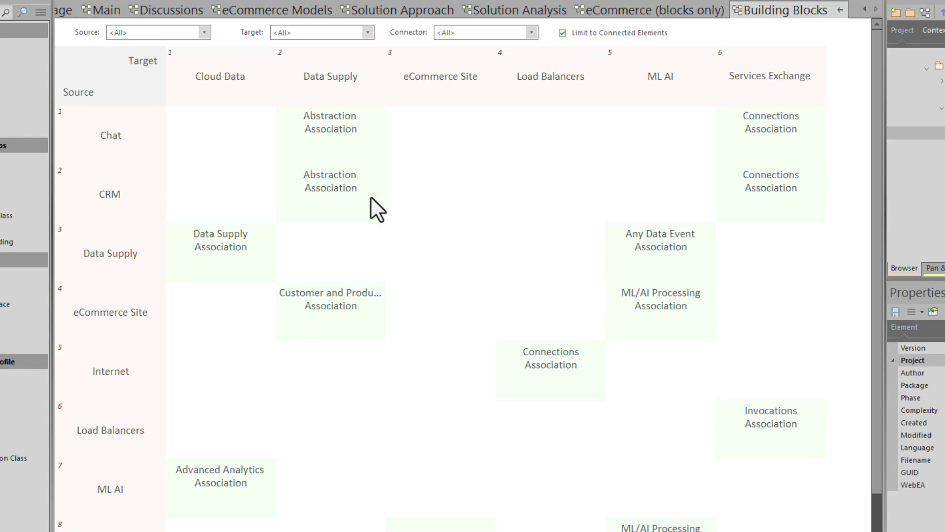
- Examine which new relationships can be created from Load Balancers to eCommerce Site, and return to the graphical diagram view
left_click(115, 139)
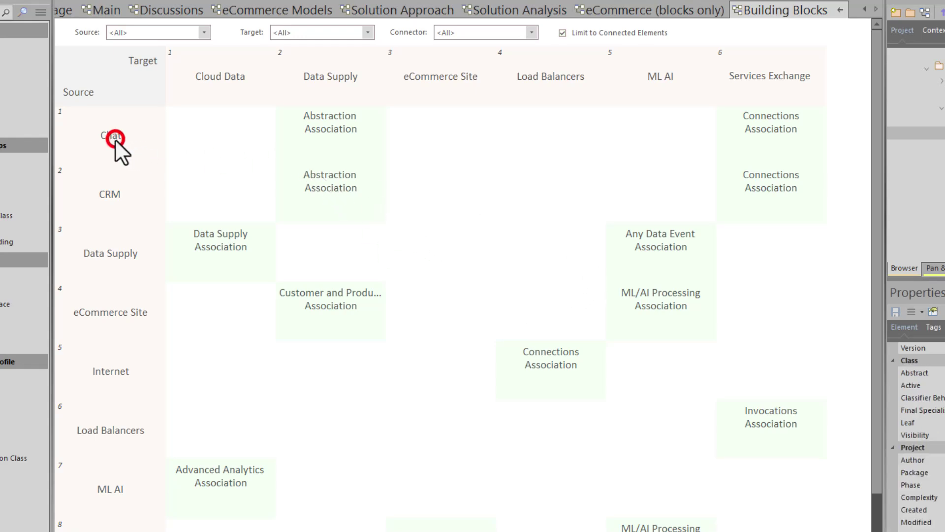
left_click(326, 72)
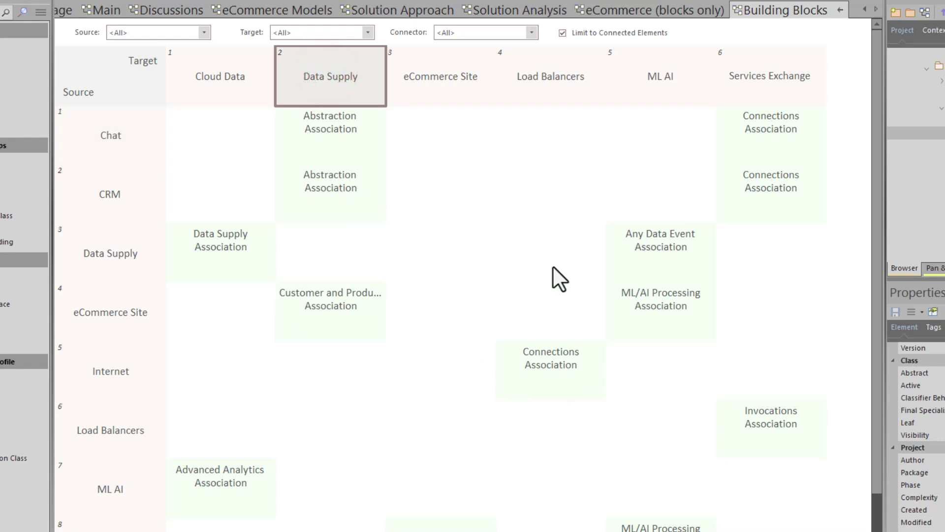
right_click(412, 416)
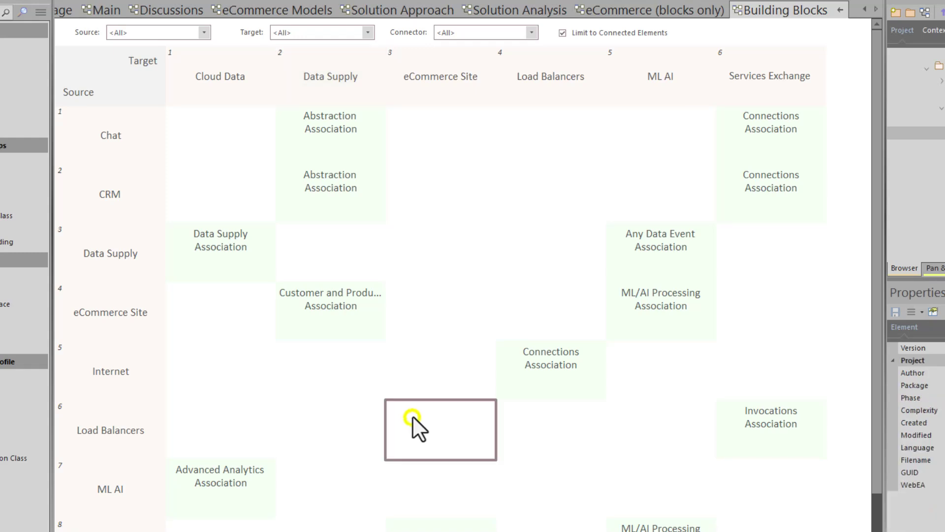
mouse_move(427, 426)
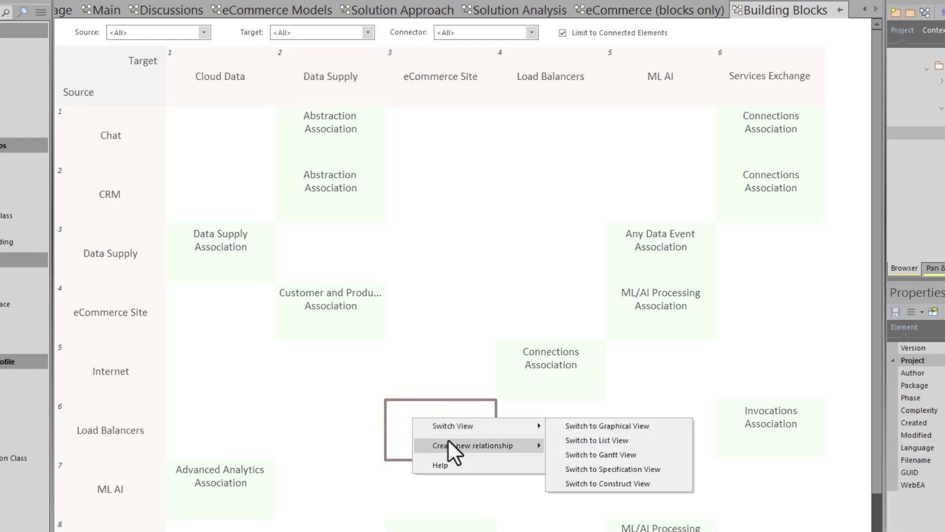
mouse_move(447, 440)
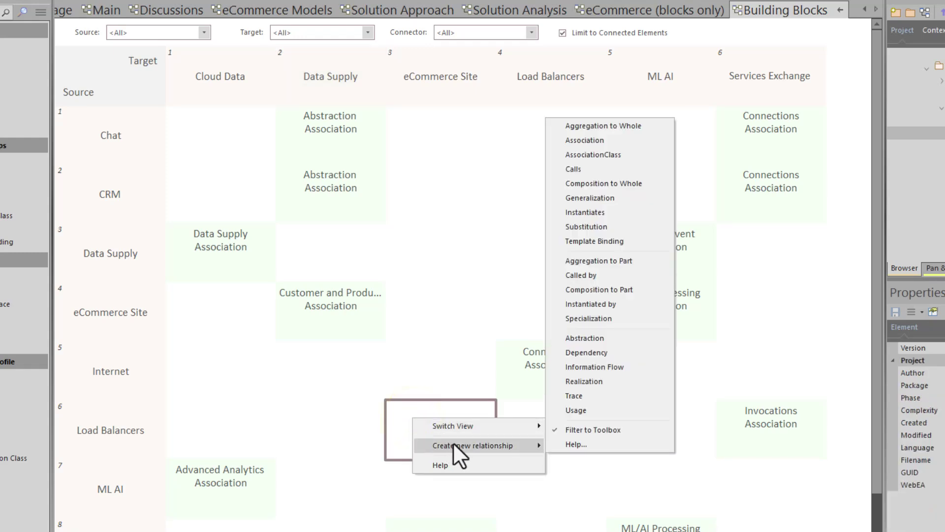
left_click(838, 10)
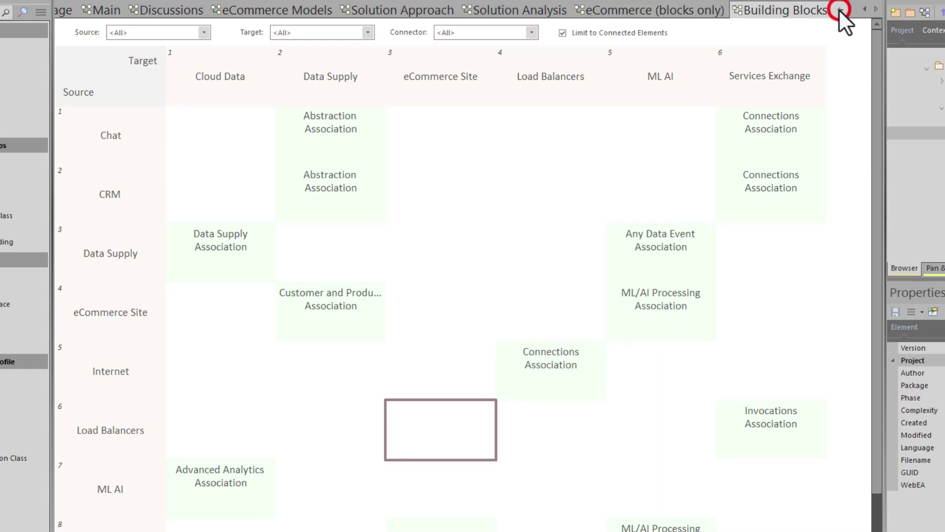
left_click(840, 7)
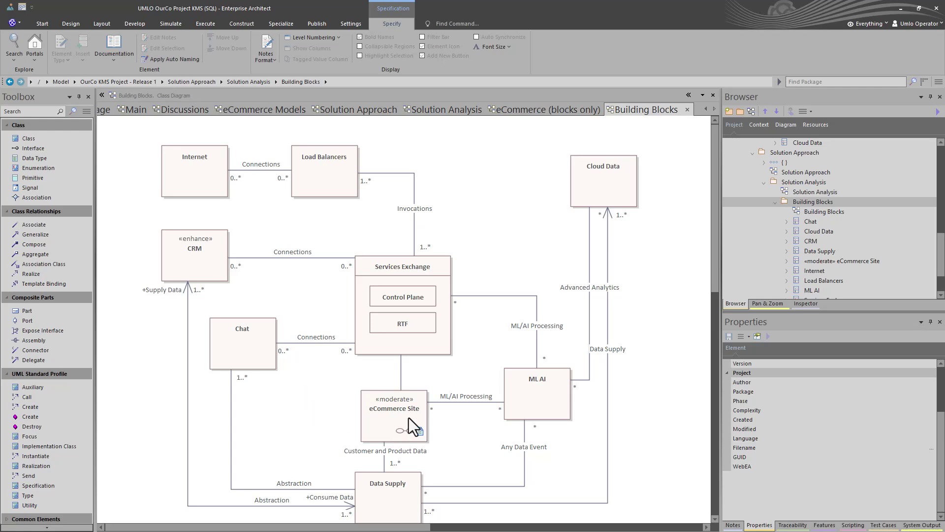
- Collapse the Building Blocks package and expand the Scope to Solution package in the project tree
left_click(776, 201)
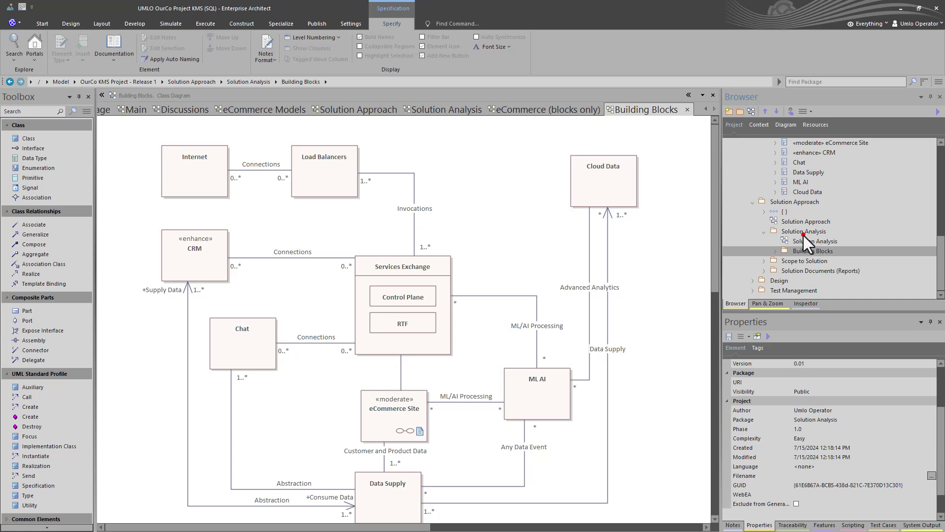
left_click(803, 234)
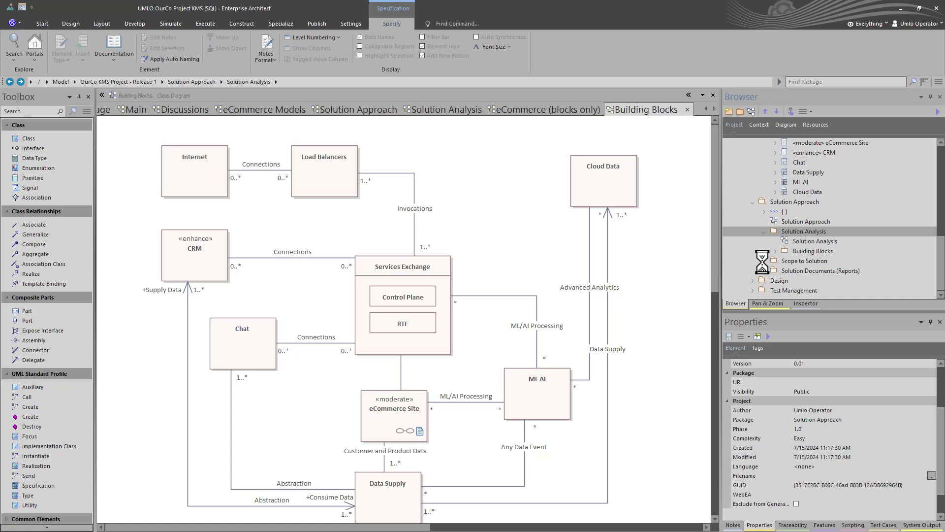
left_click(764, 261)
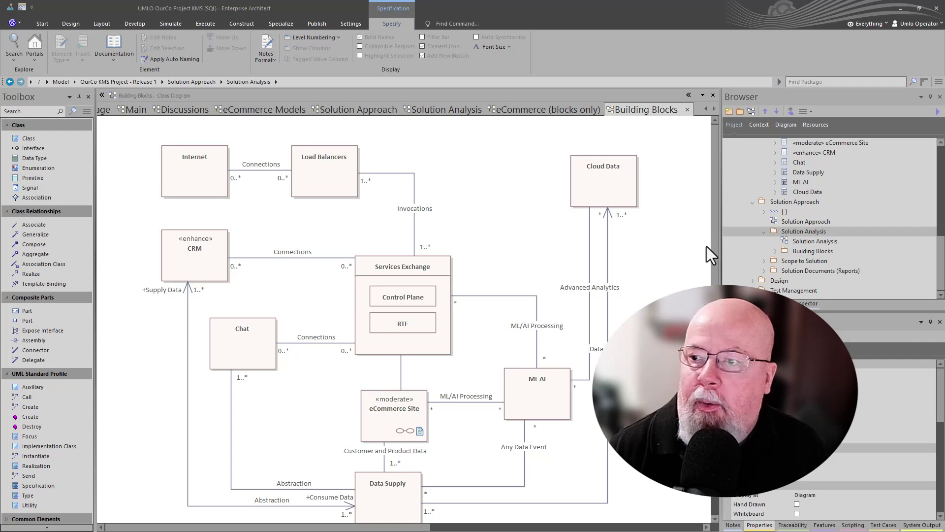
left_click(823, 225)
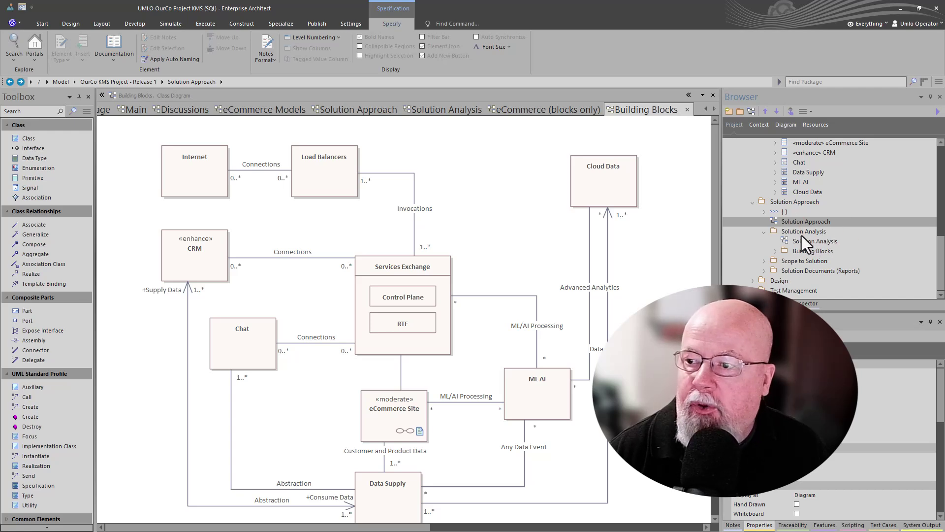
left_click(803, 243)
left_click(800, 261)
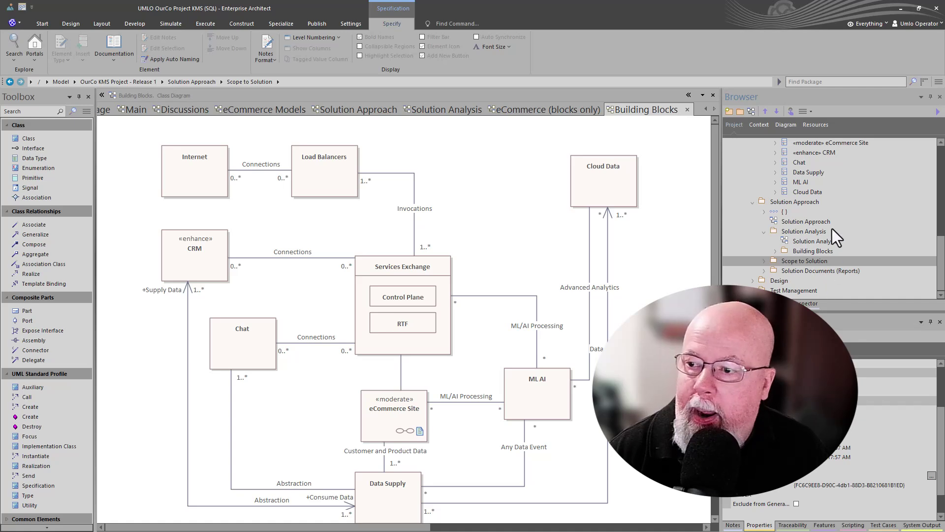
left_click(764, 261)
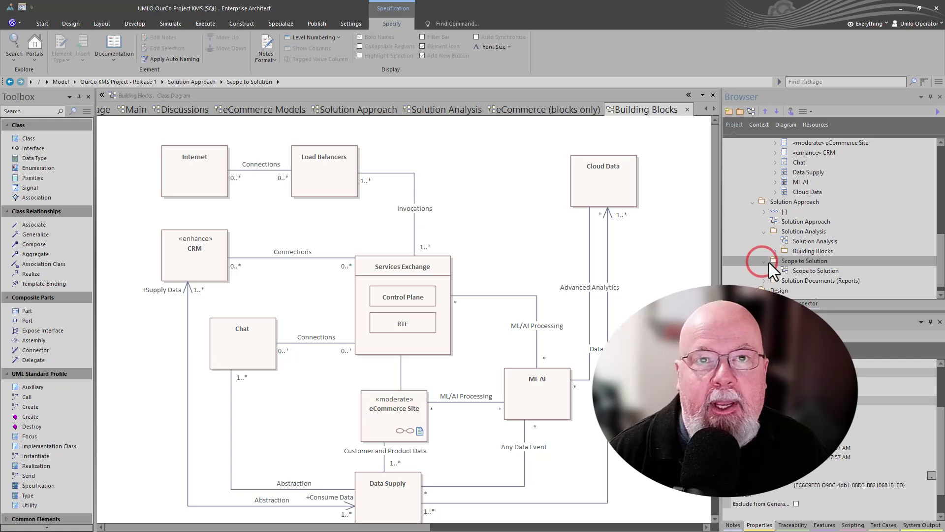